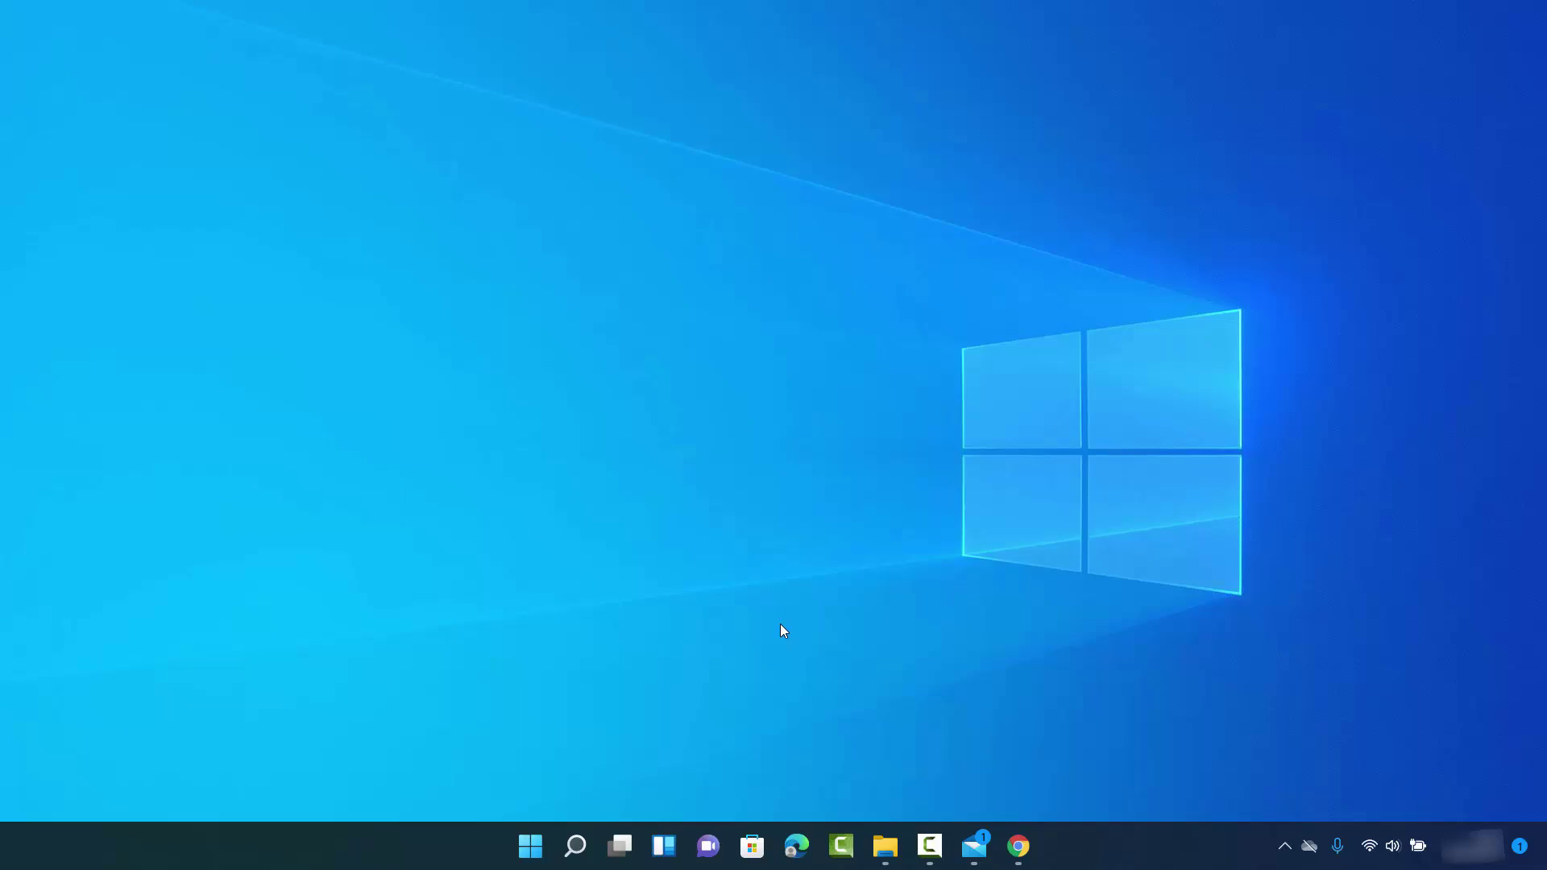
# Open Settings from the Start context menu and go to Time & language > Language & region
pyautogui.rightClick(530, 850)
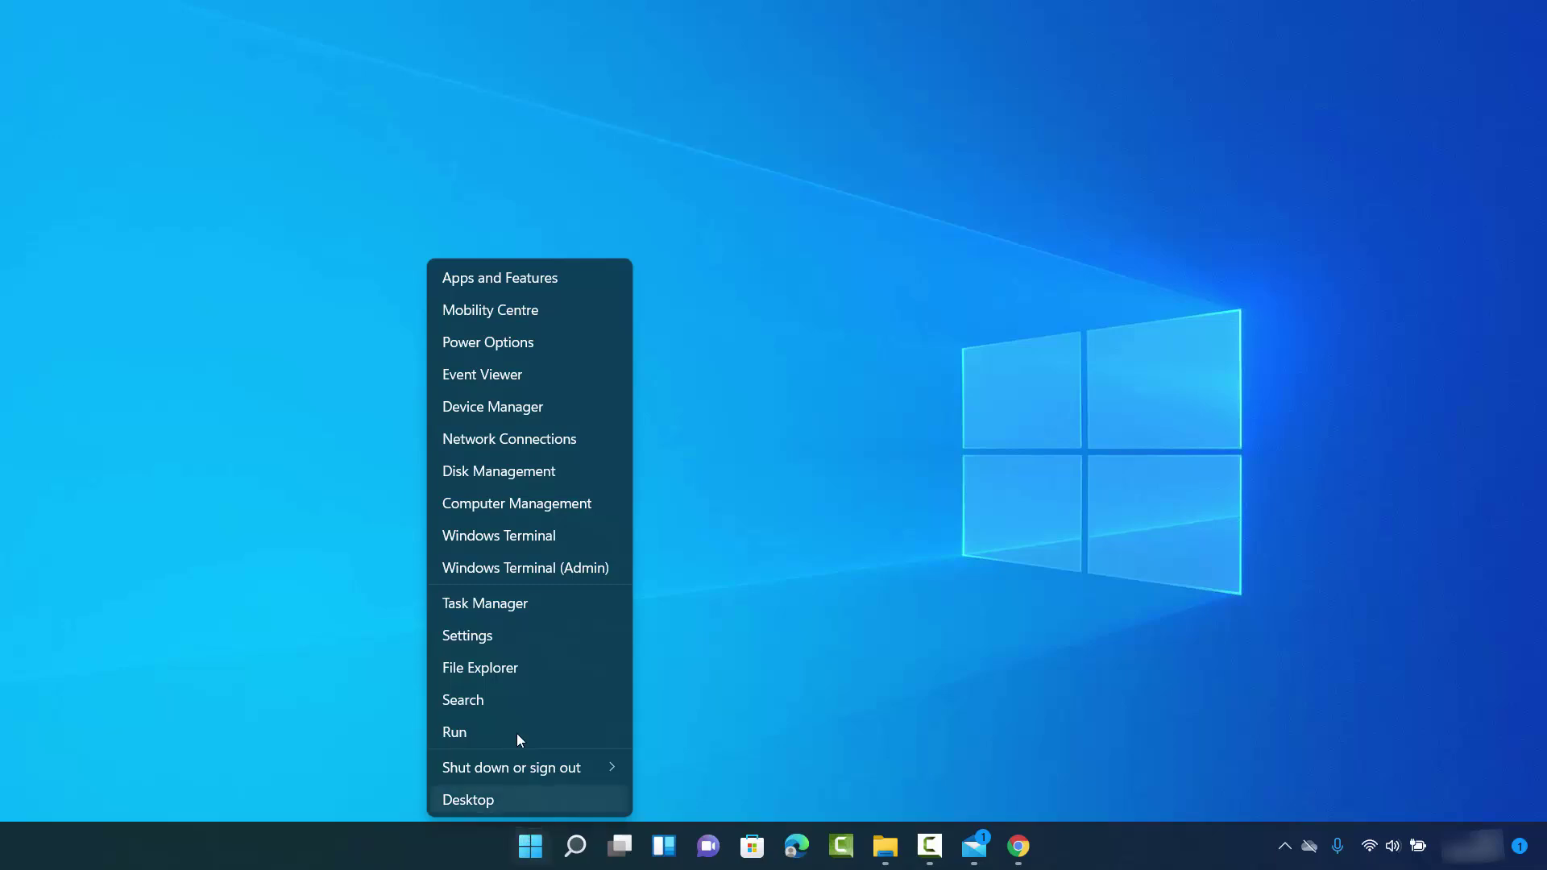
pyautogui.click(465, 634)
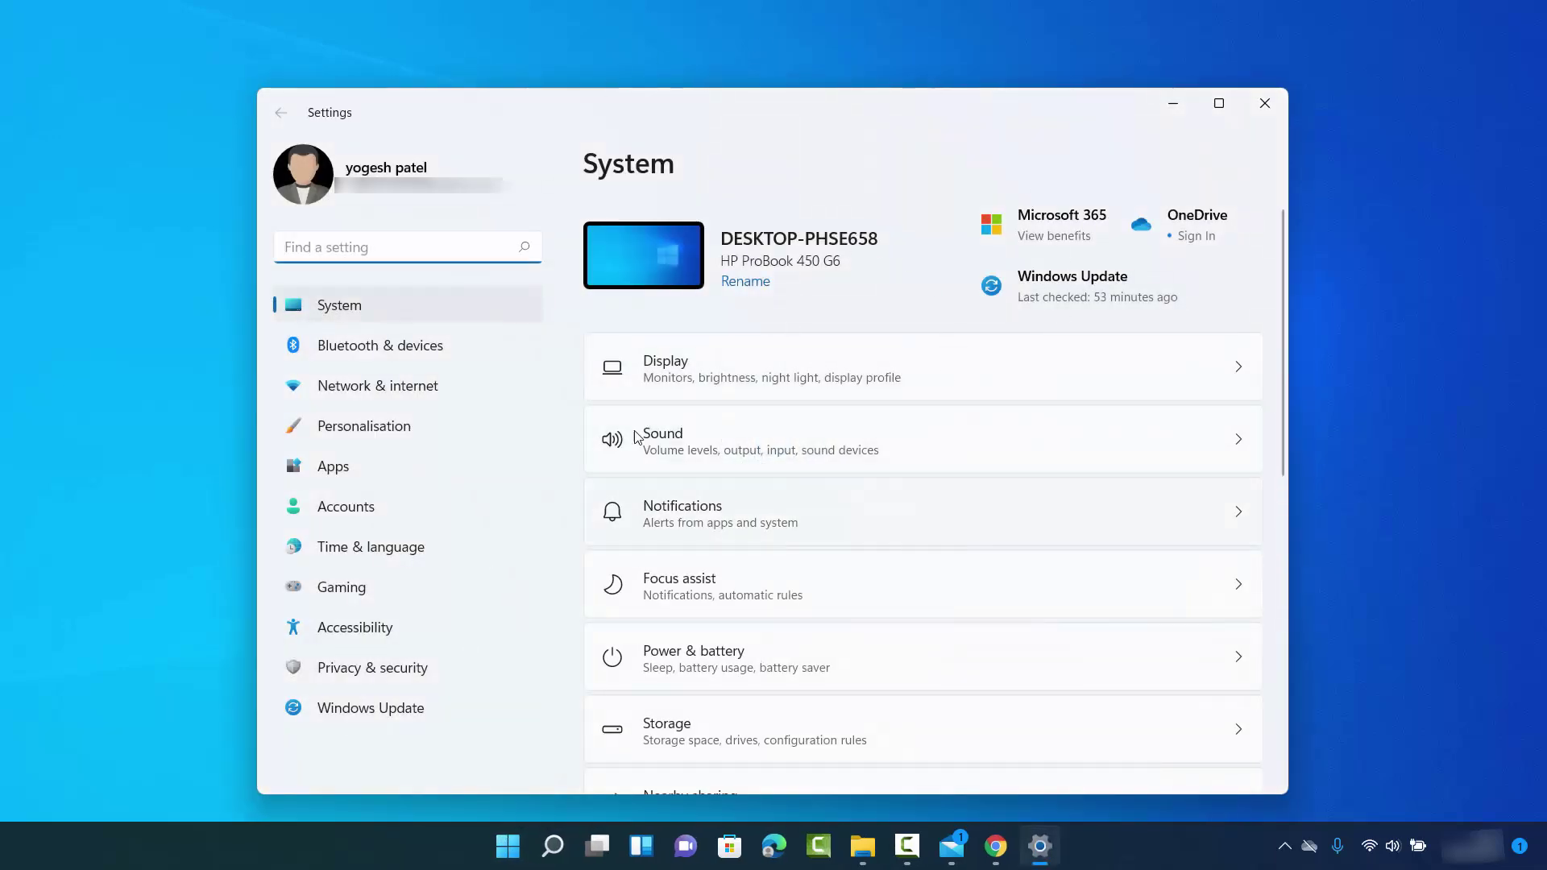
pyautogui.click(360, 554)
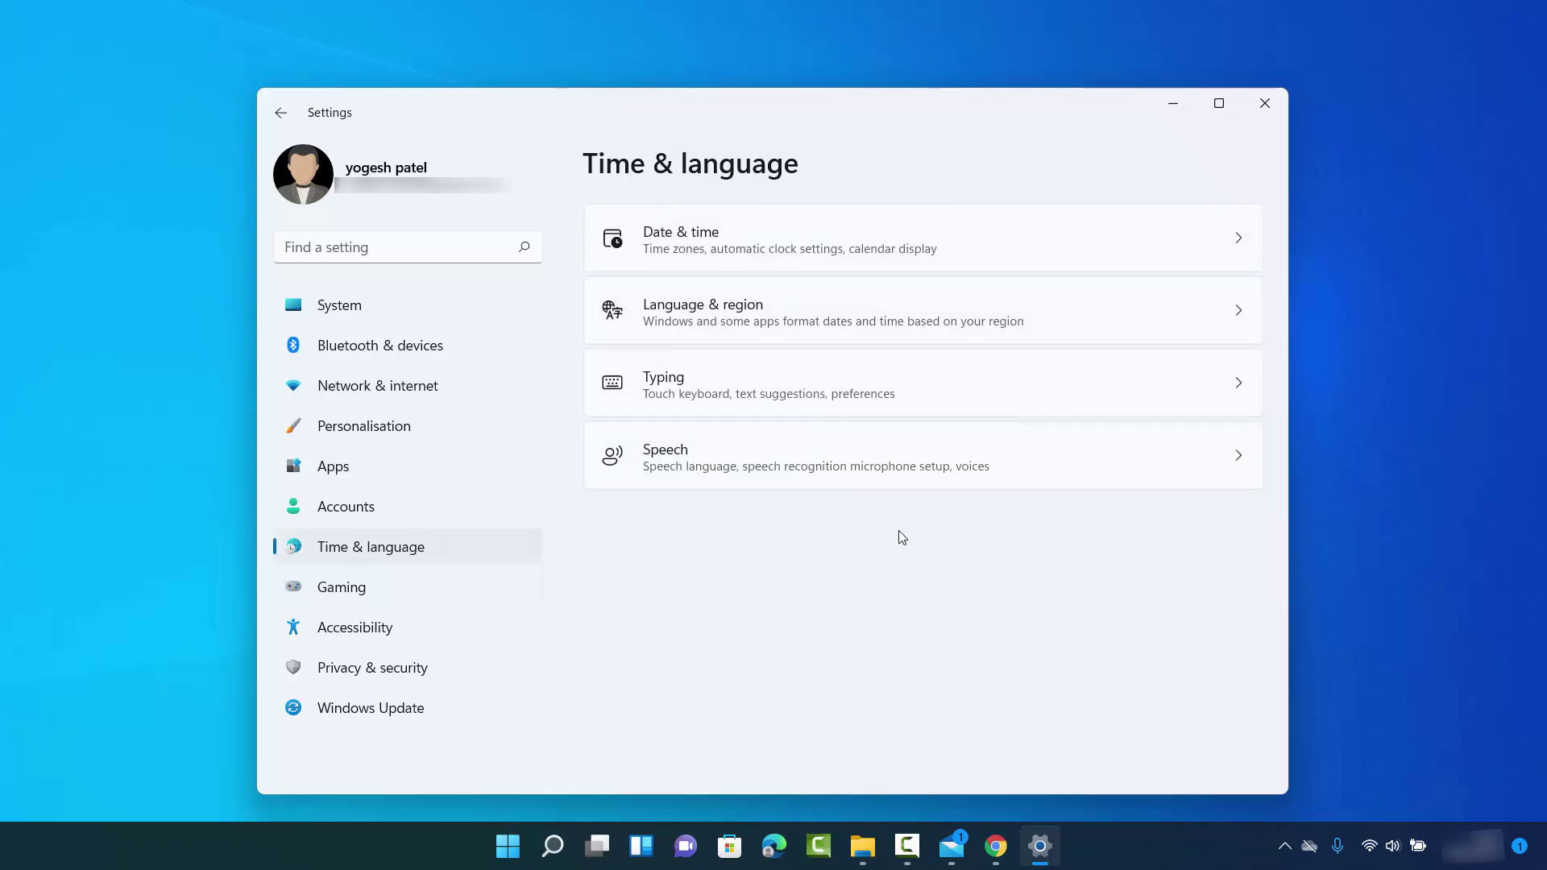
pyautogui.click(726, 317)
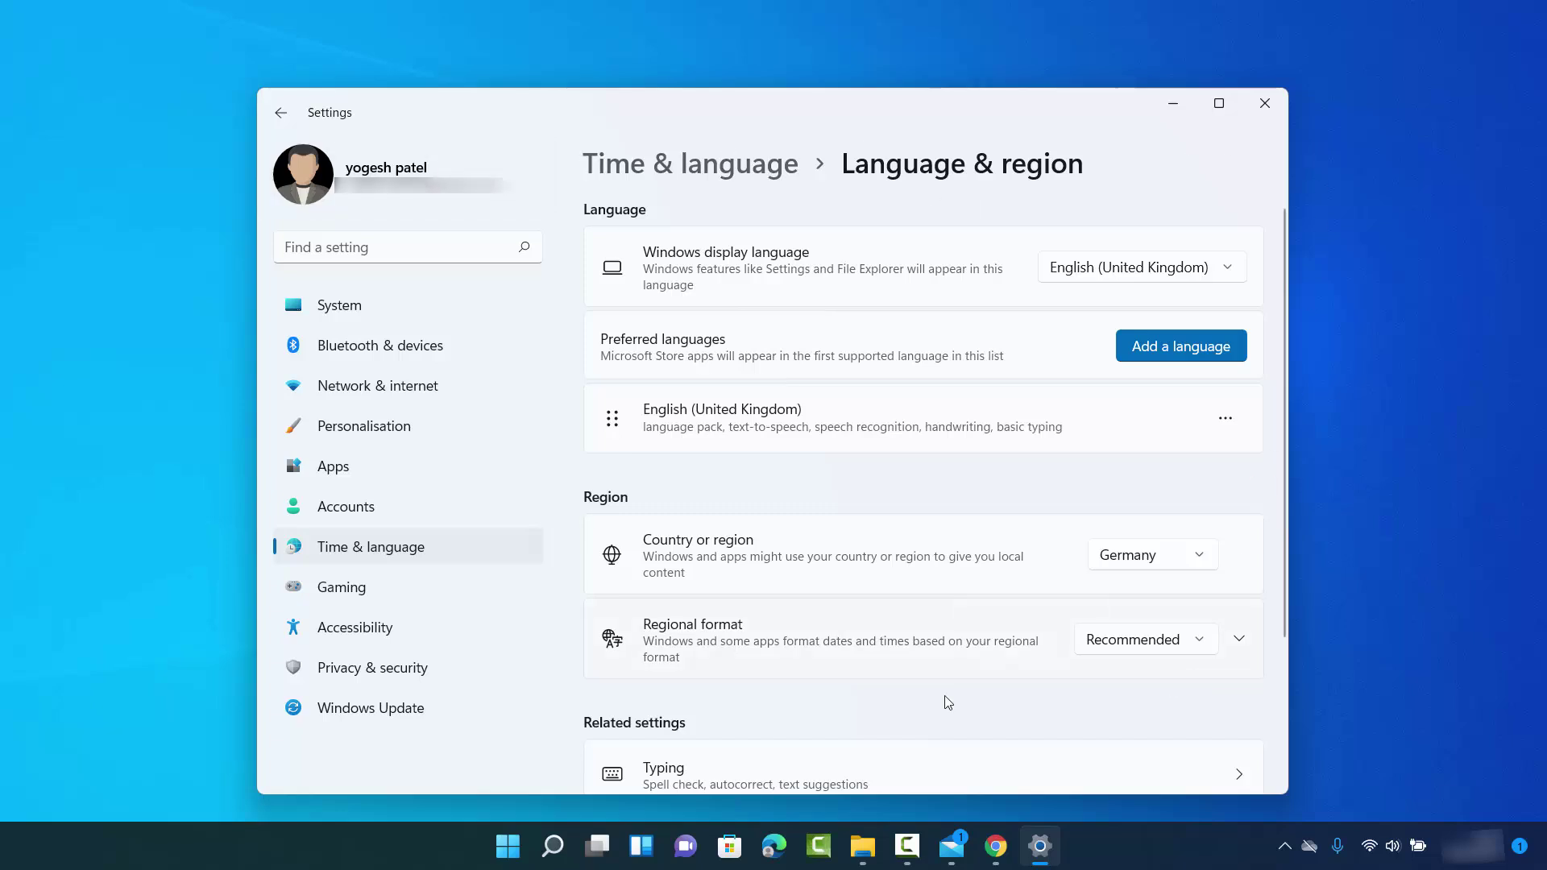
pyautogui.rightClick(501, 862)
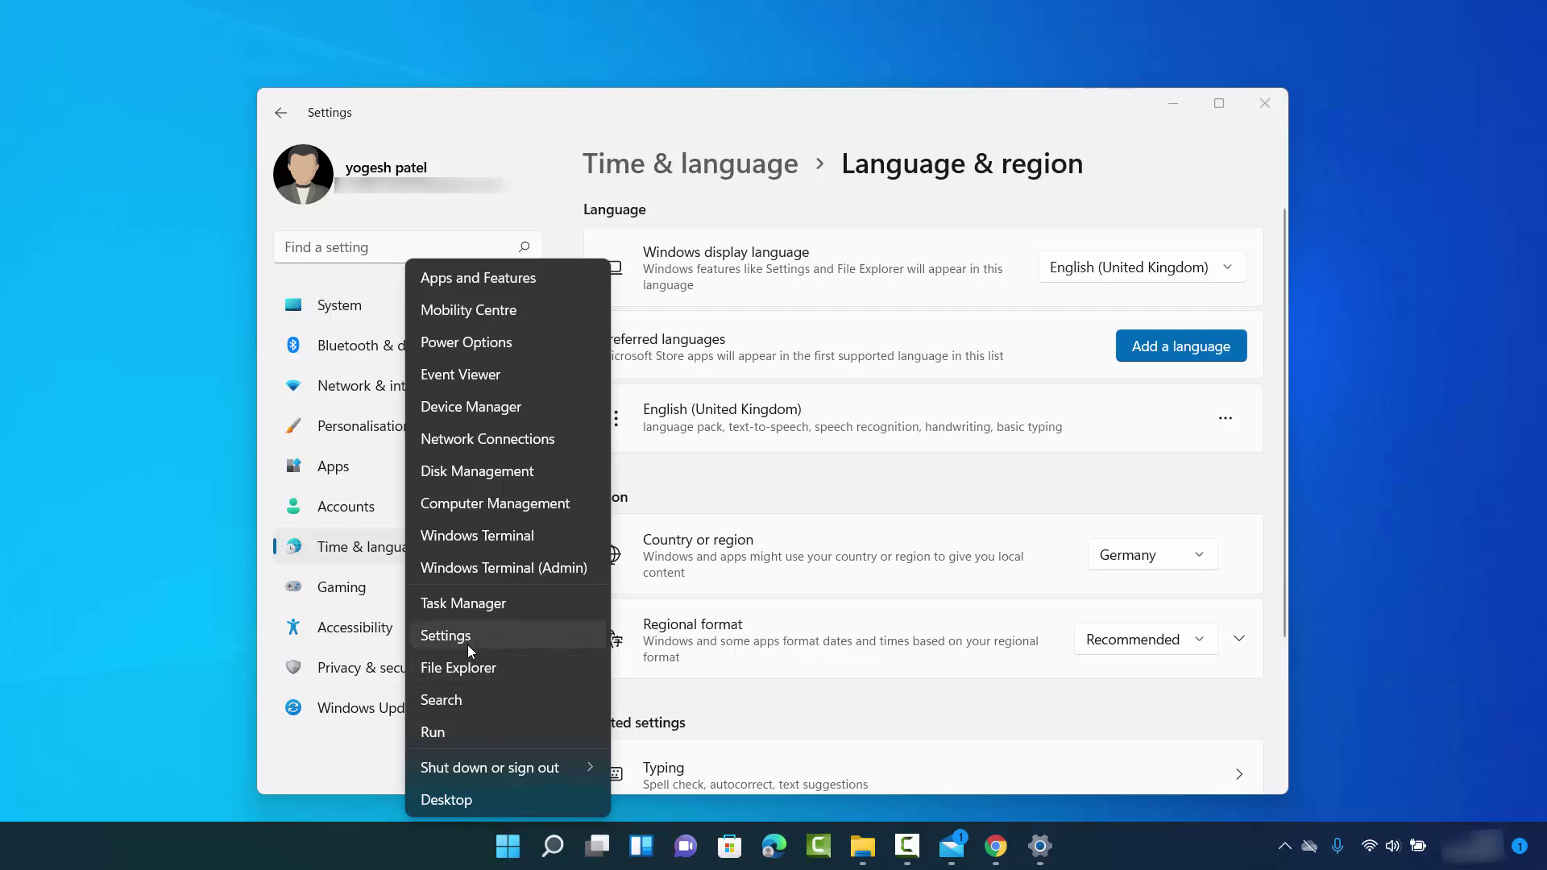
pyautogui.click(1449, 717)
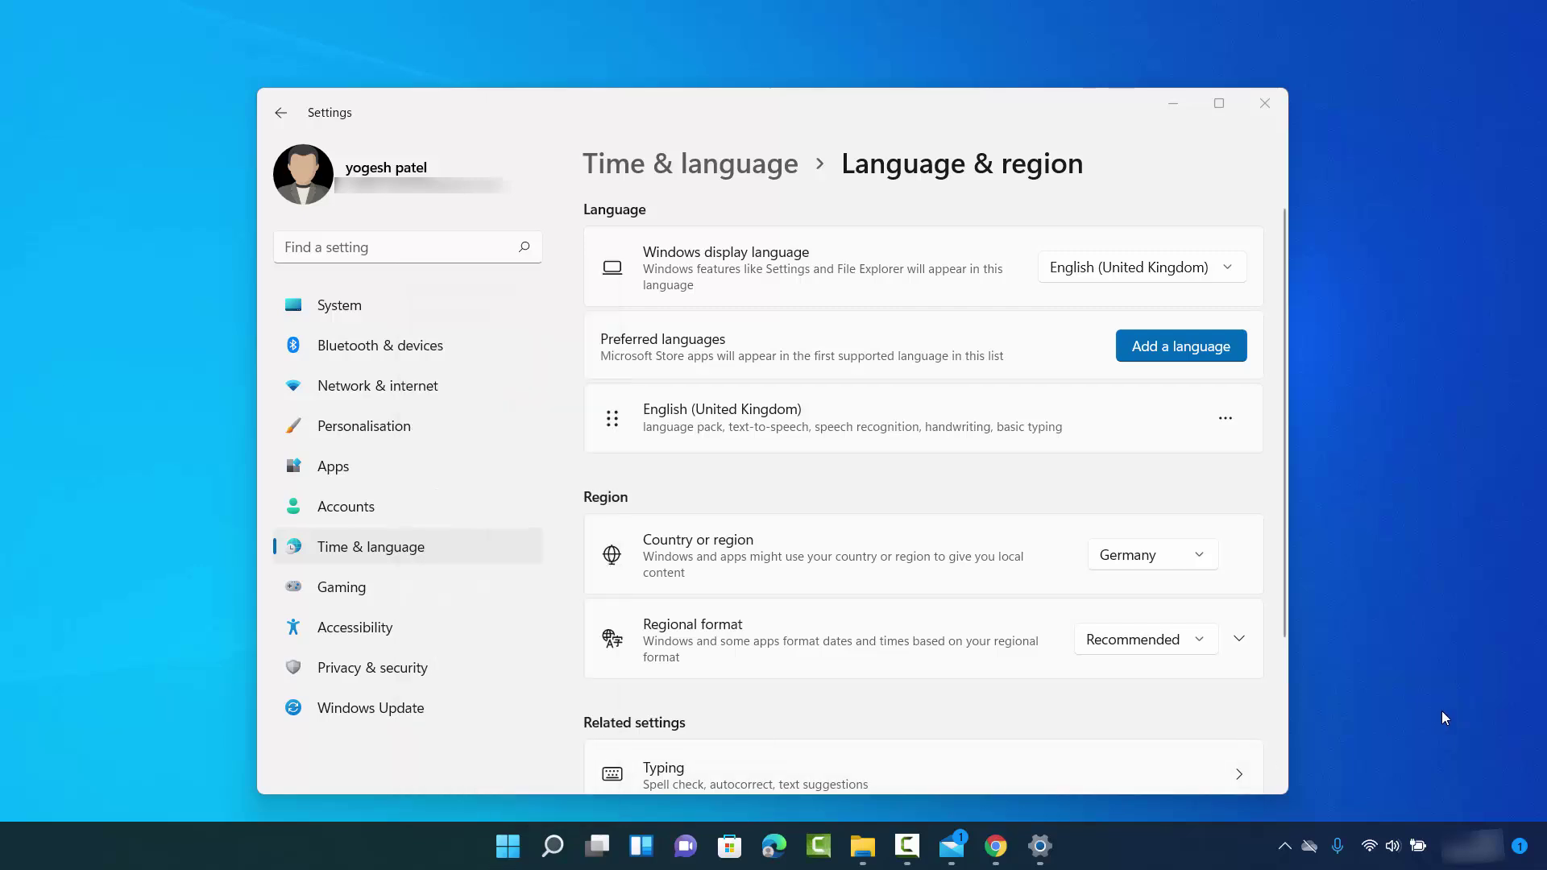
pyautogui.rightClick(508, 845)
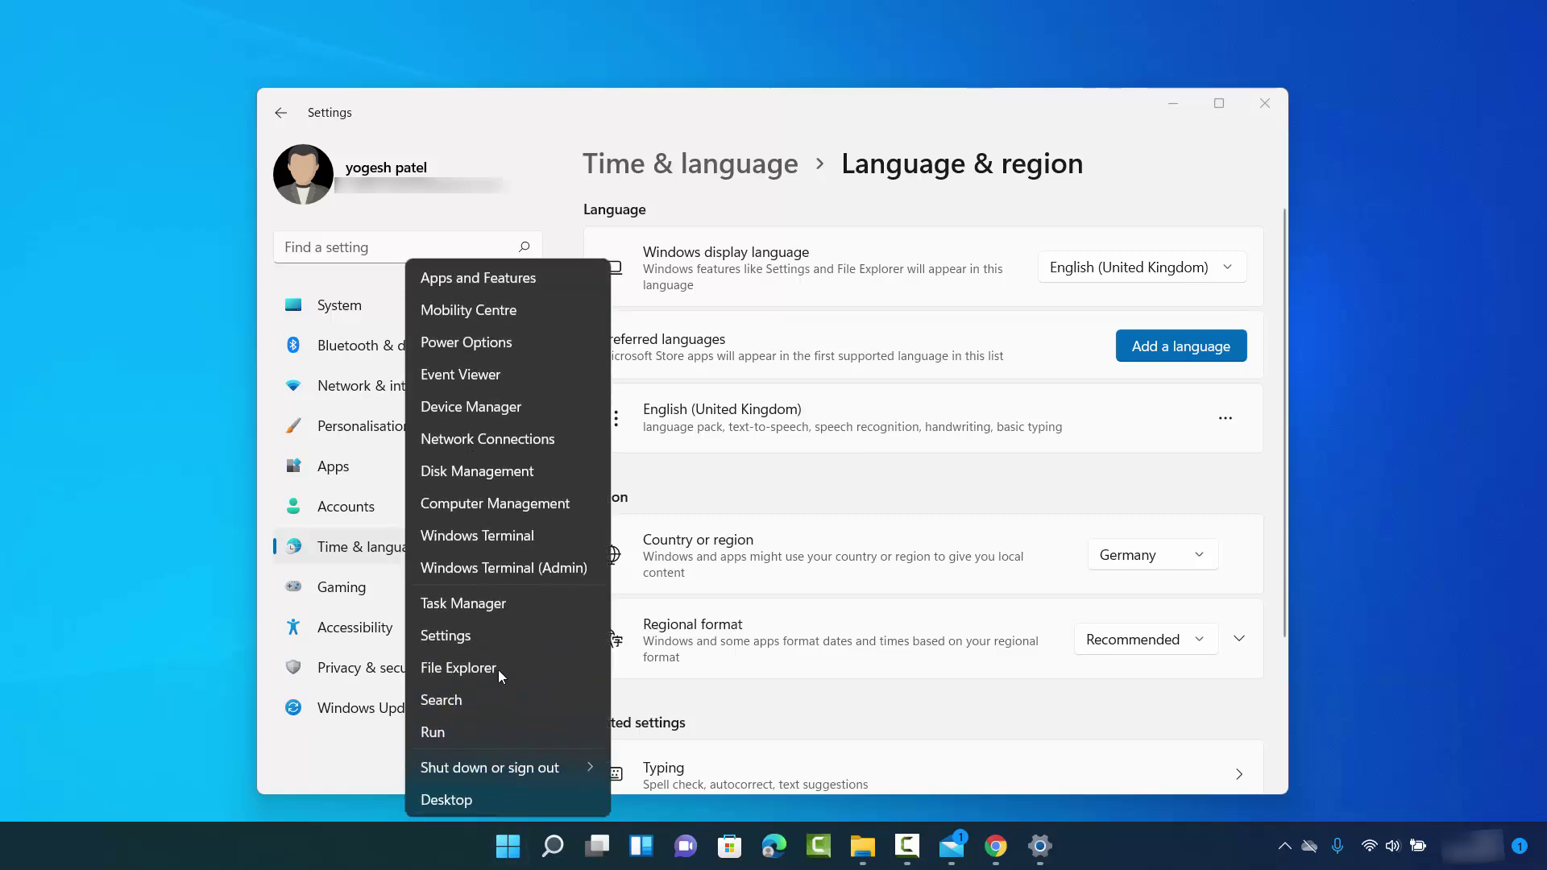
pyautogui.click(1465, 667)
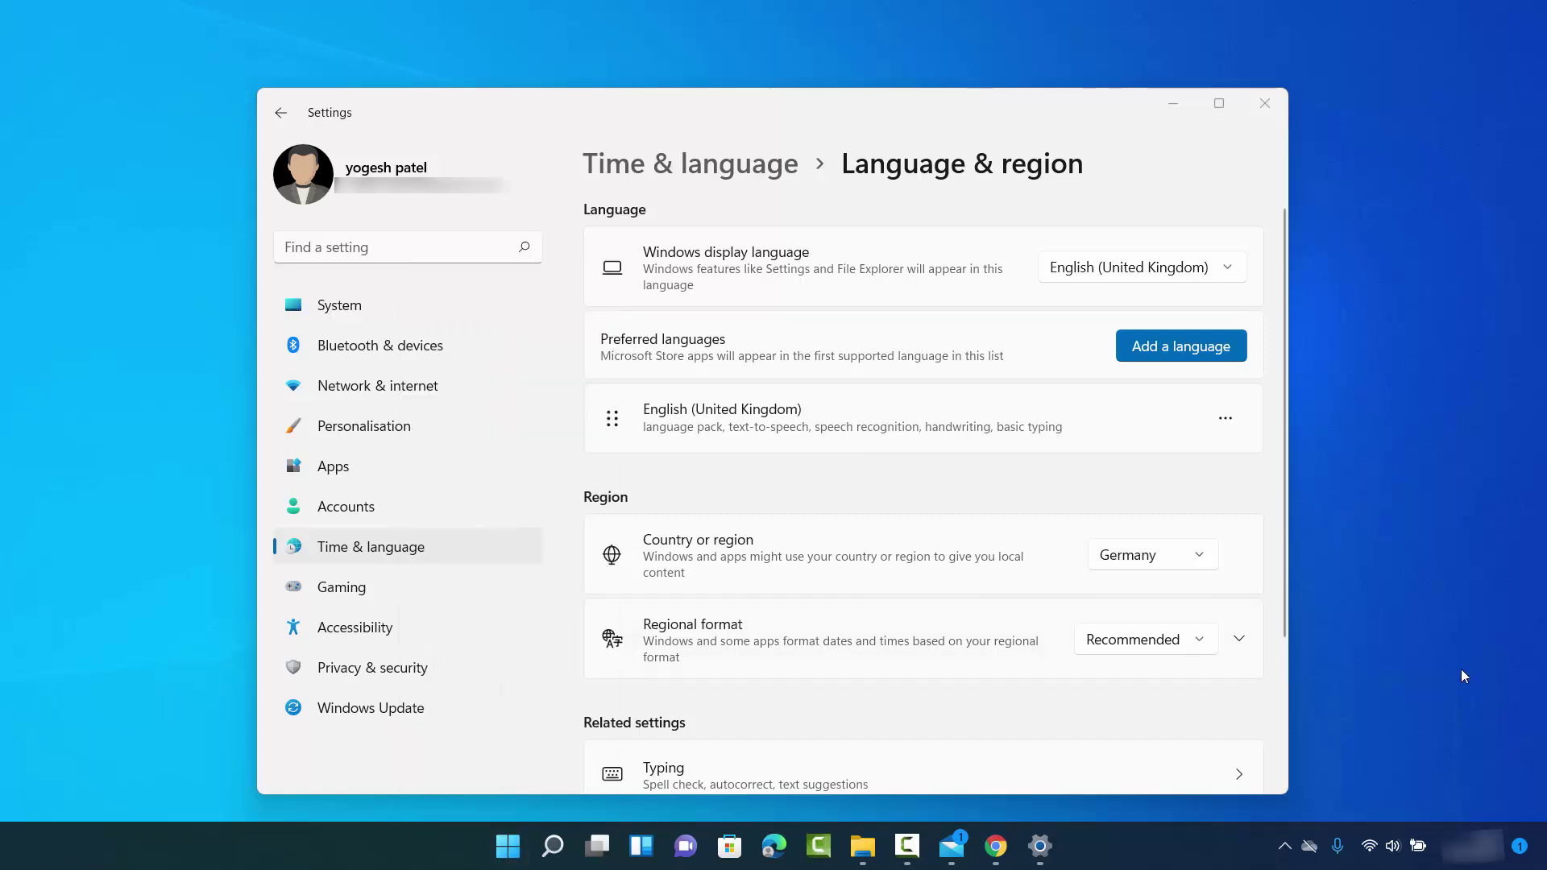
pyautogui.click(556, 846)
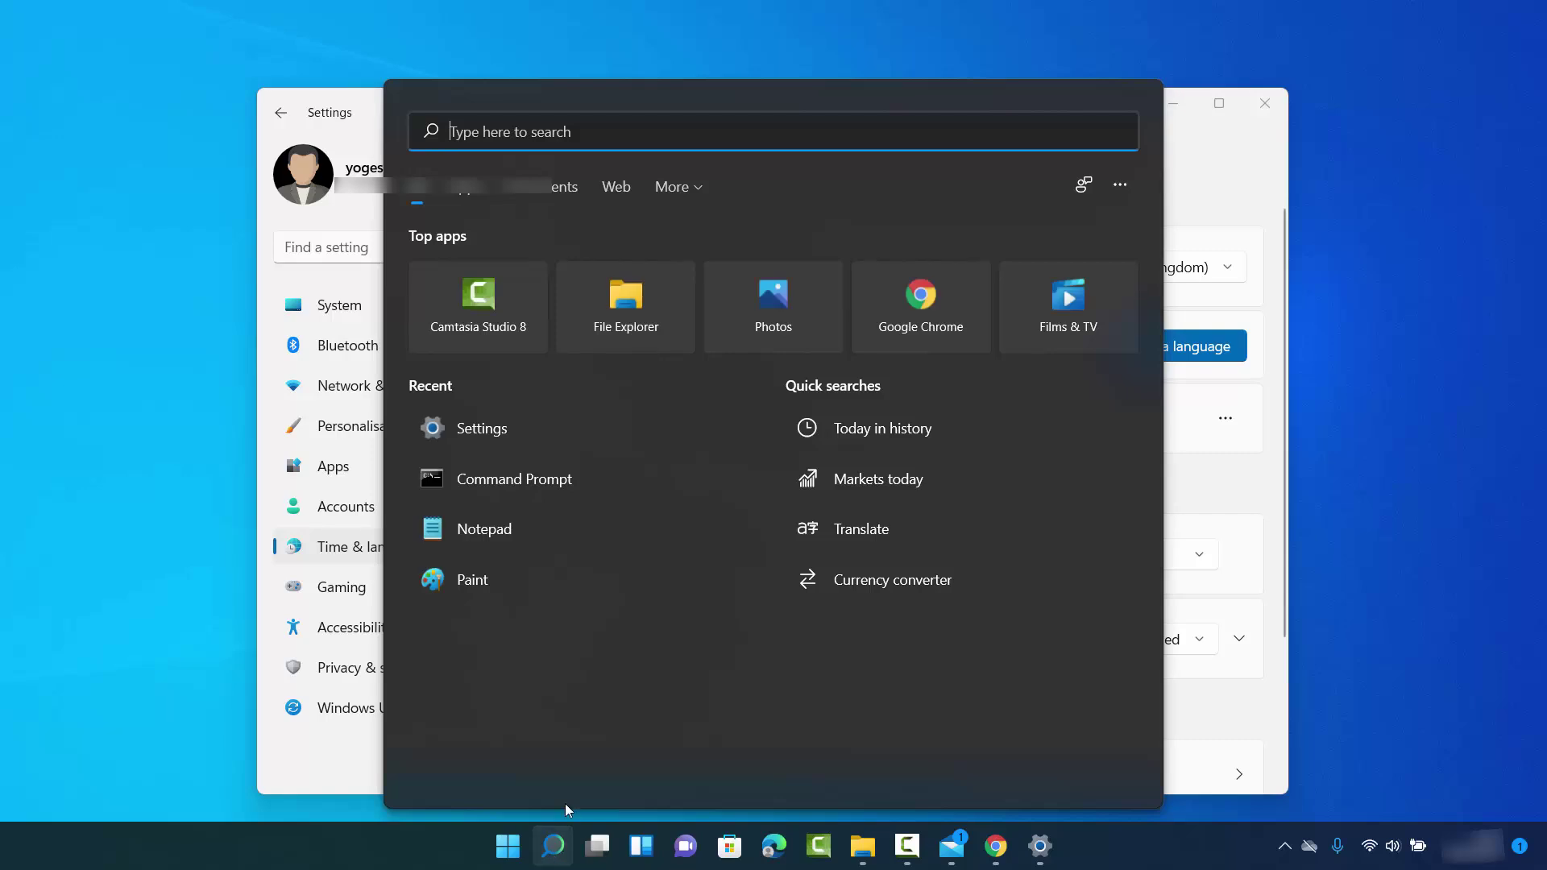
pyautogui.write('s')
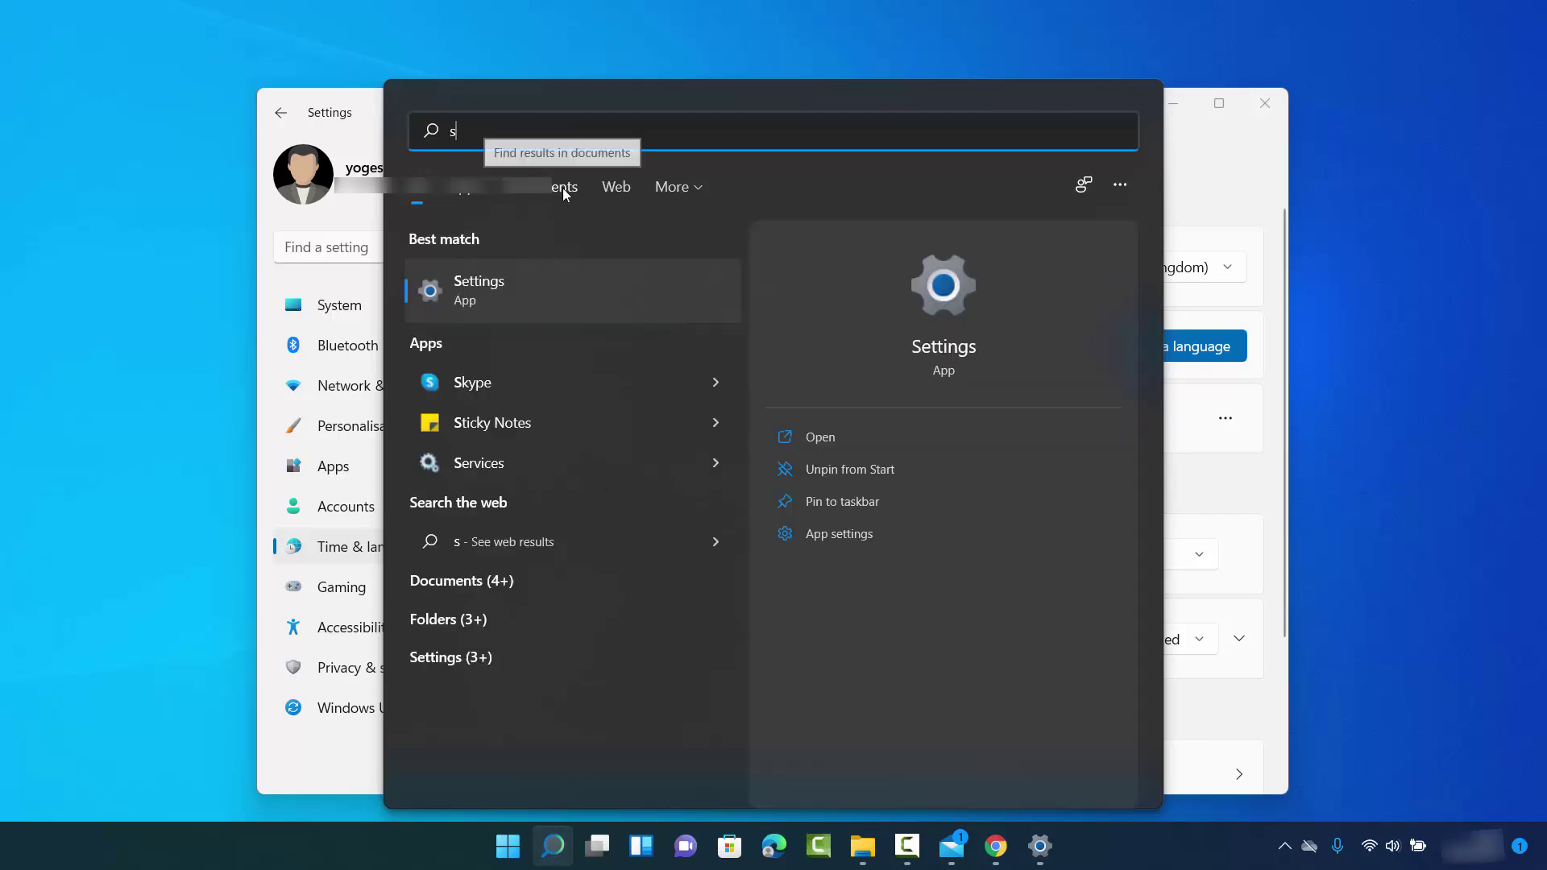
pyautogui.write('eettin')
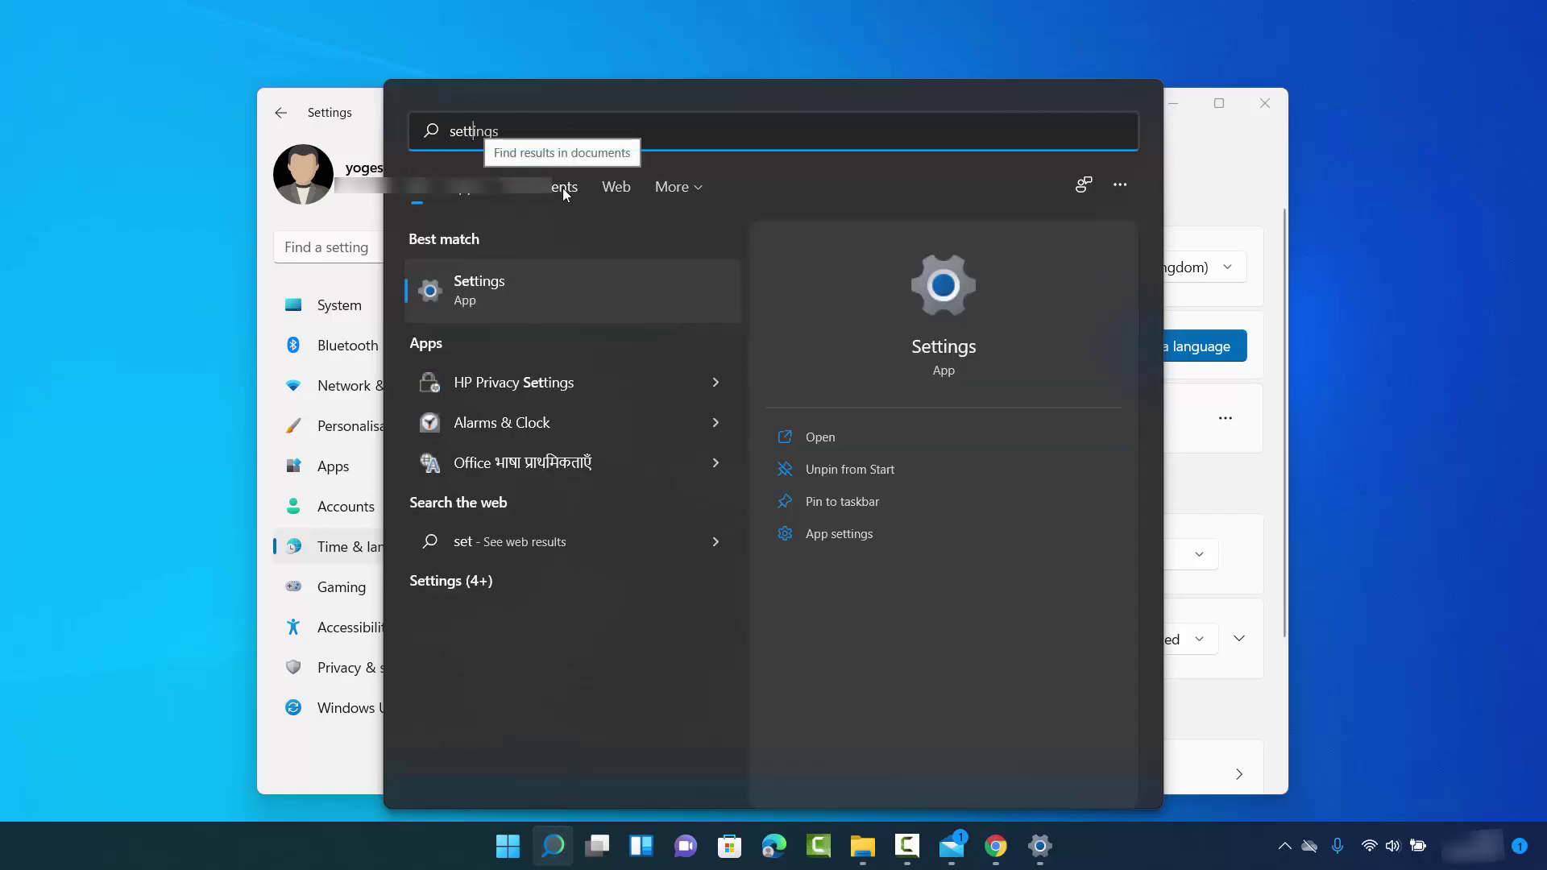
pyautogui.click(525, 294)
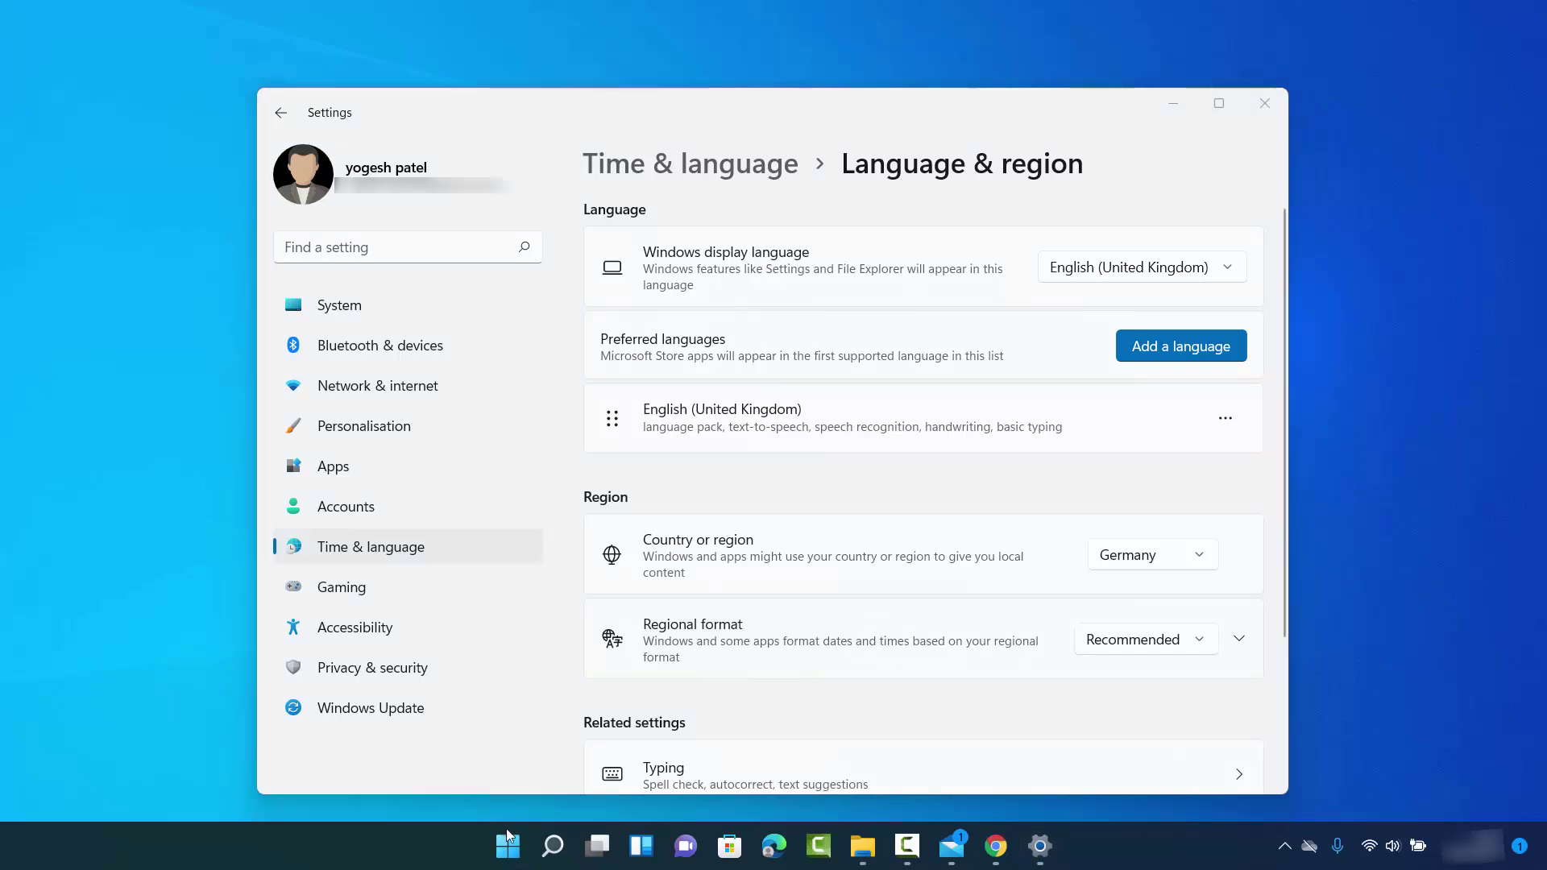
pyautogui.click(552, 845)
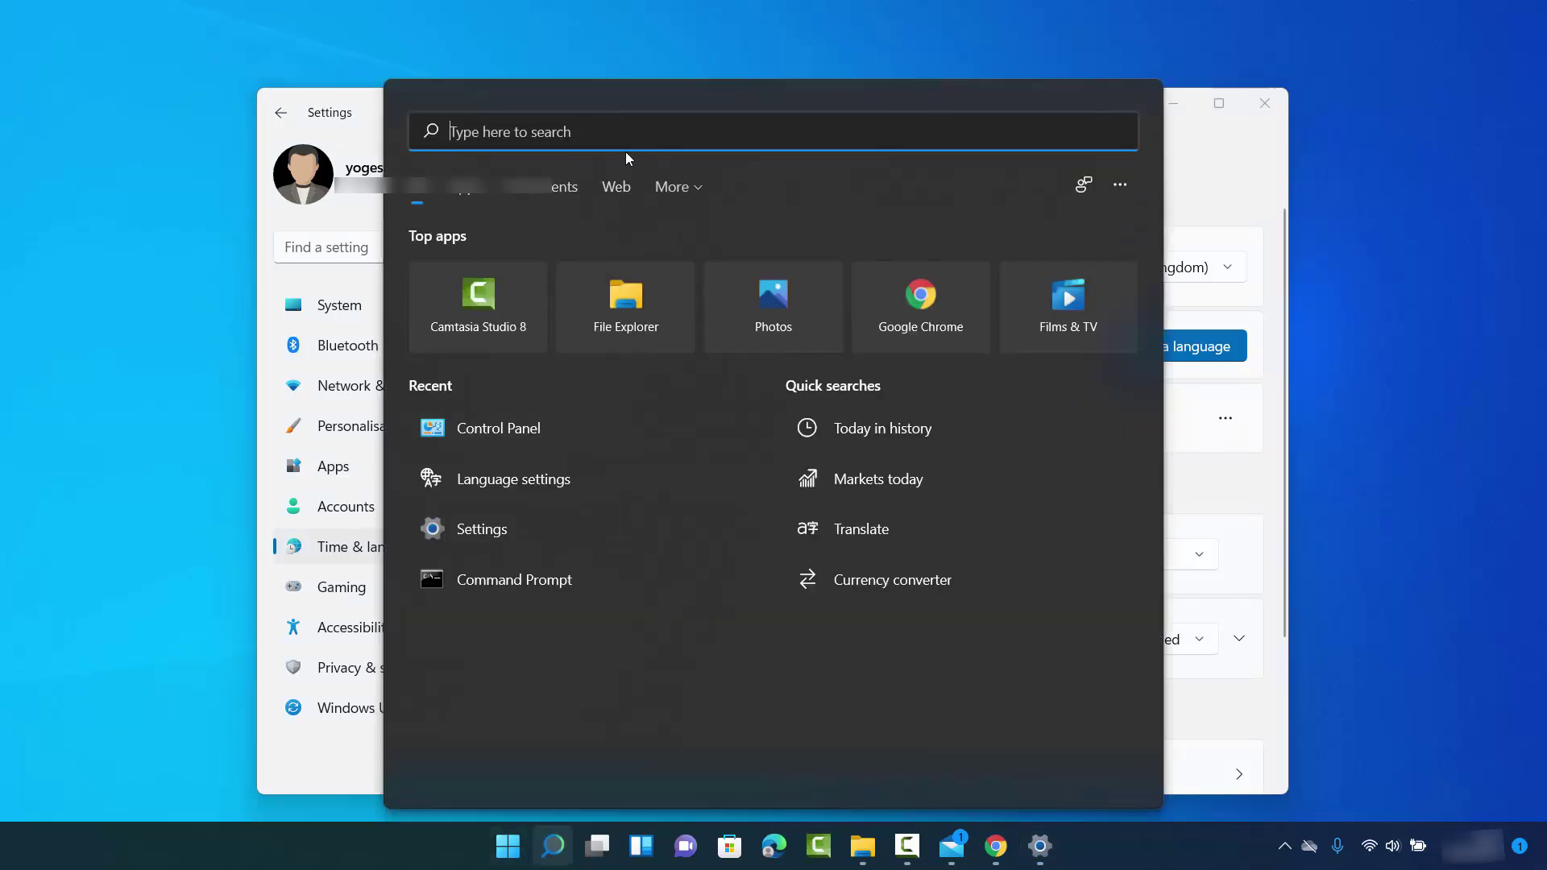
pyautogui.write('lan')
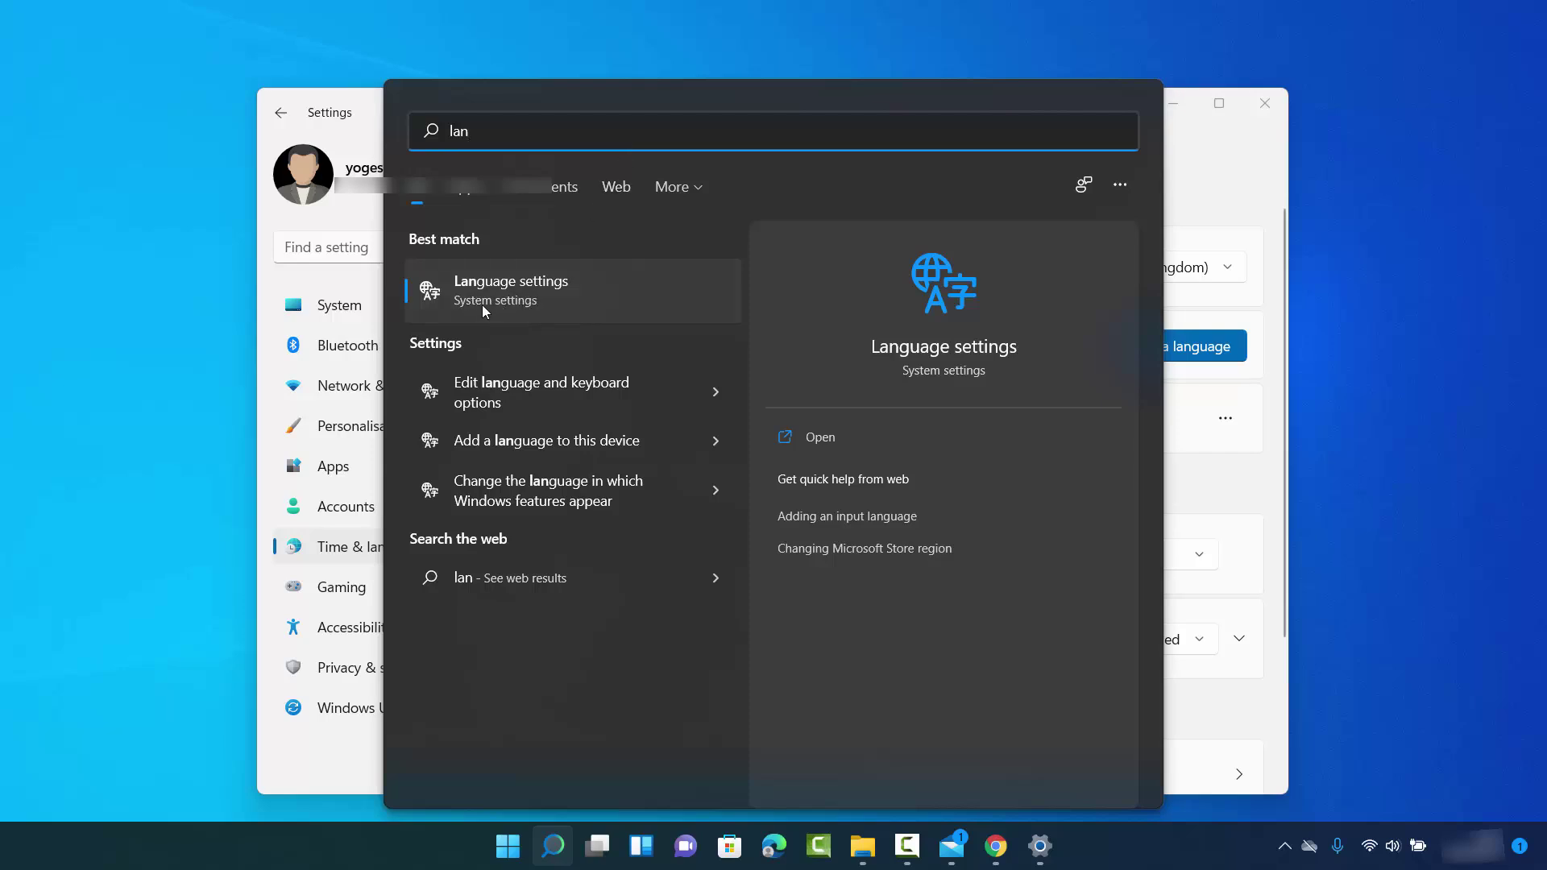
pyautogui.click(520, 285)
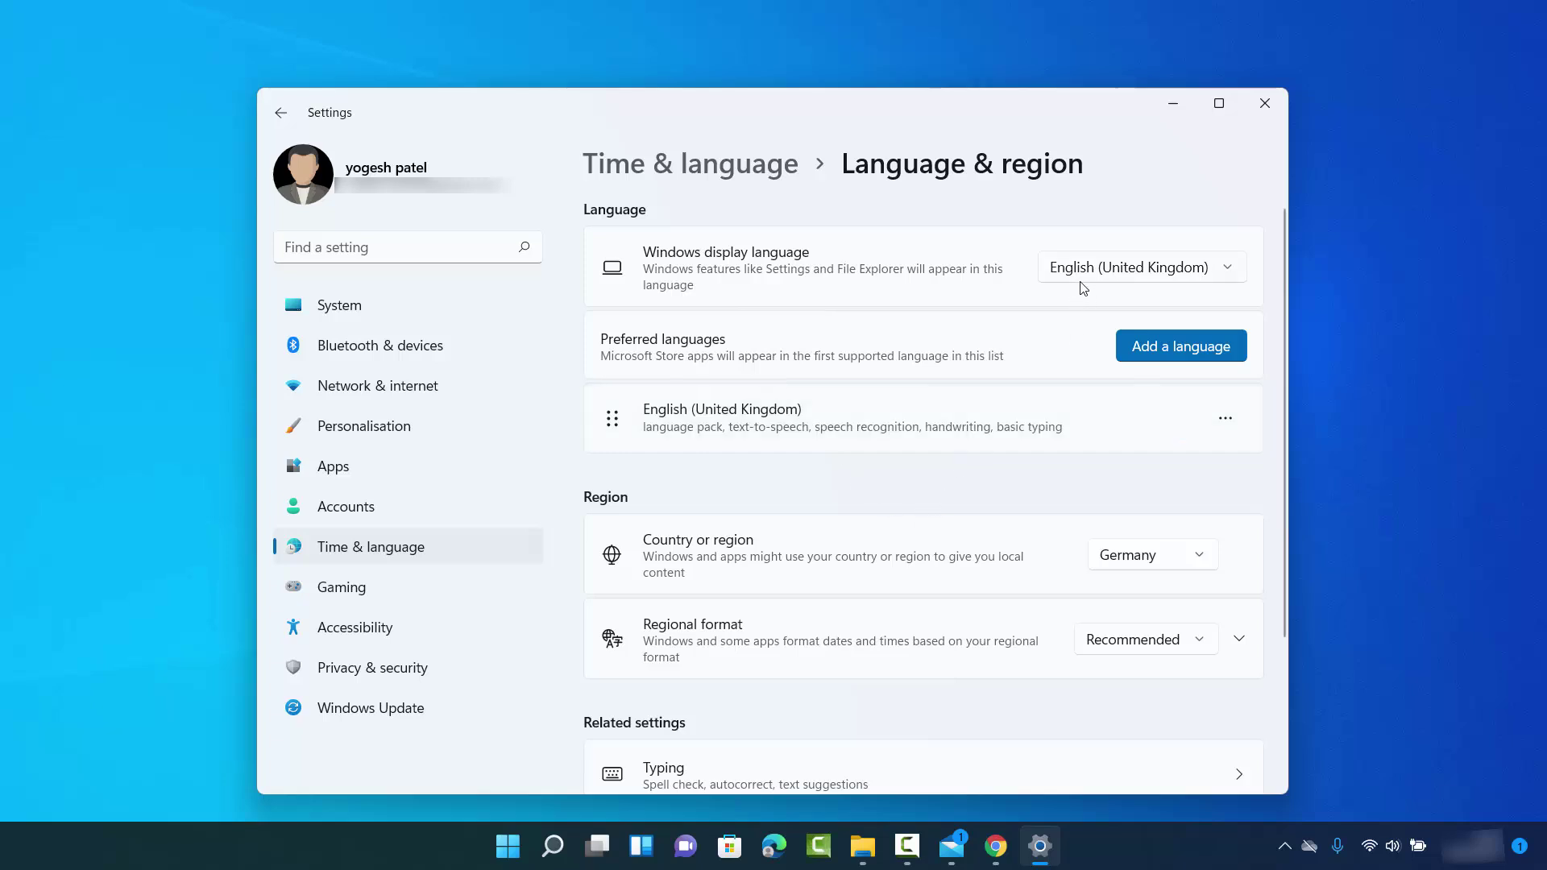
# Add Deutsch (Deutschland) as a preferred language, found by searching 'ger', and install it
pyautogui.click(1146, 354)
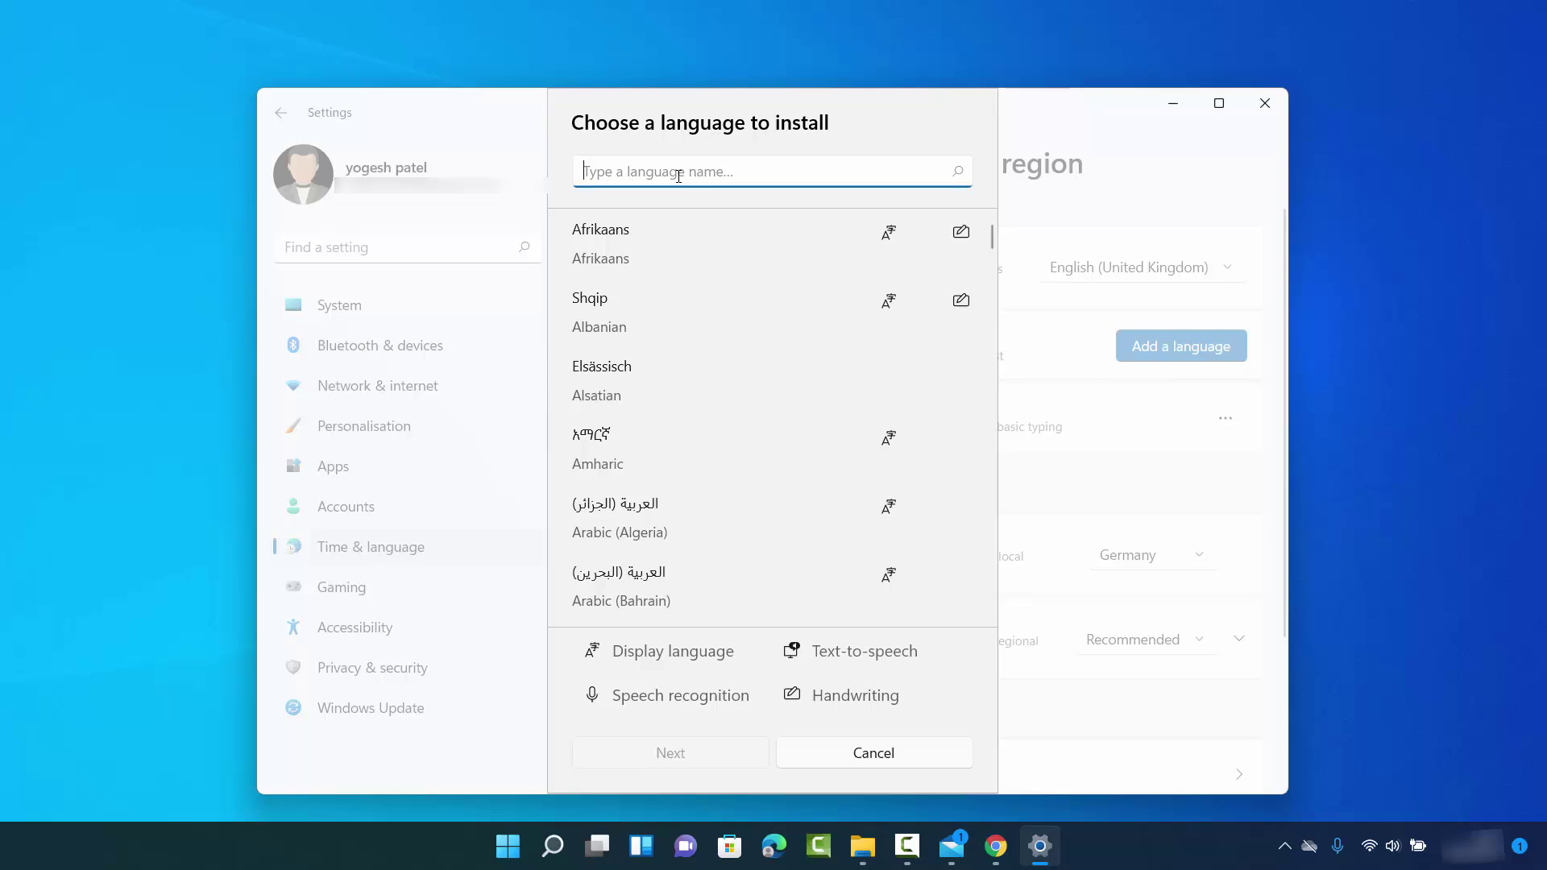
pyautogui.write('ge')
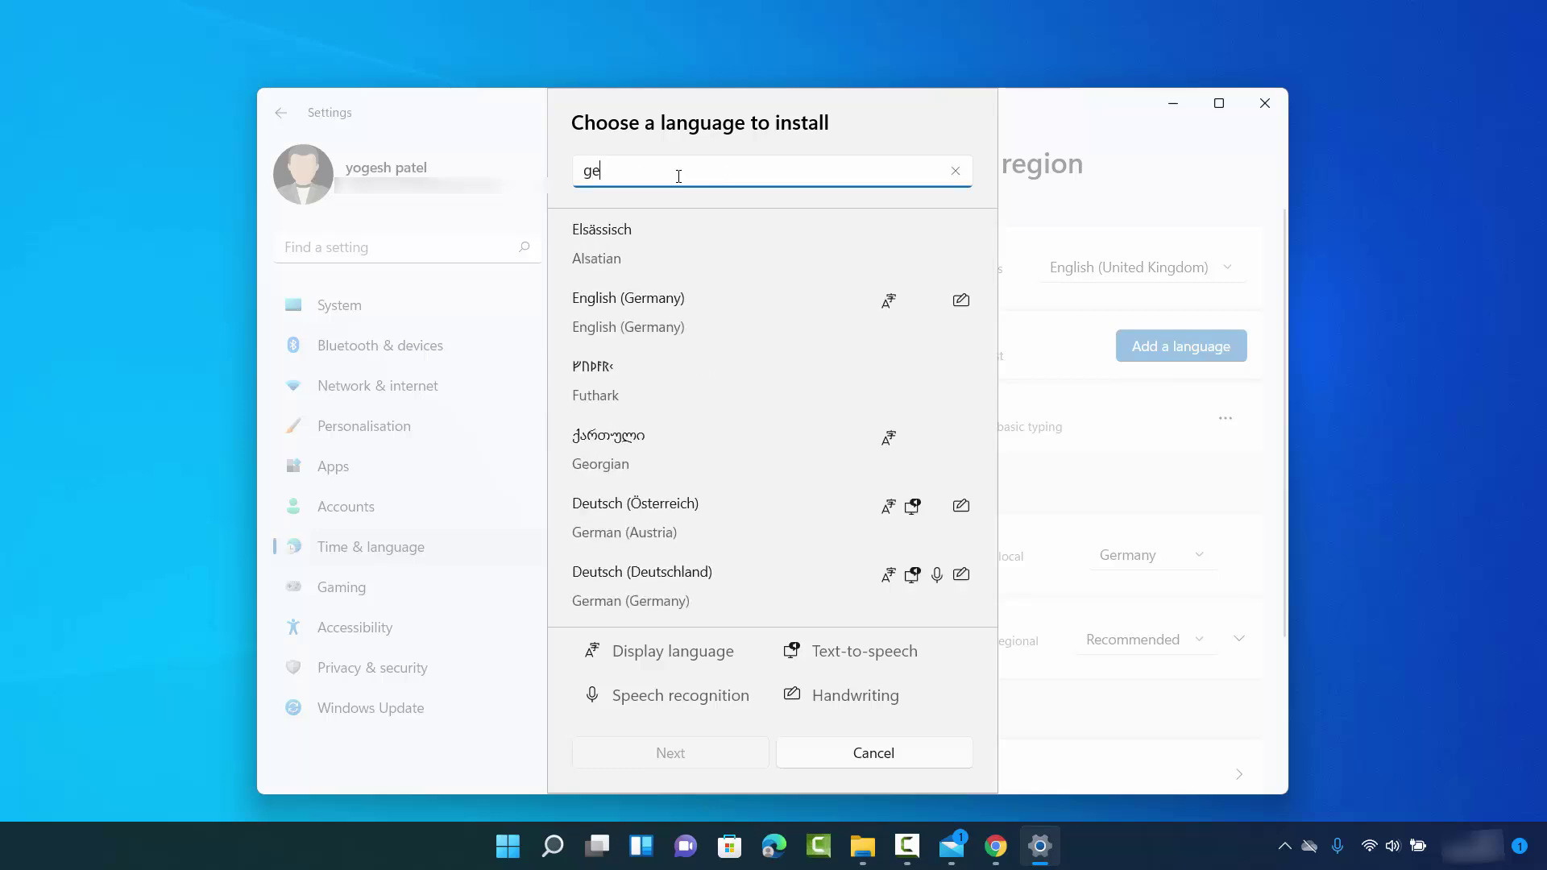
pyautogui.write('r')
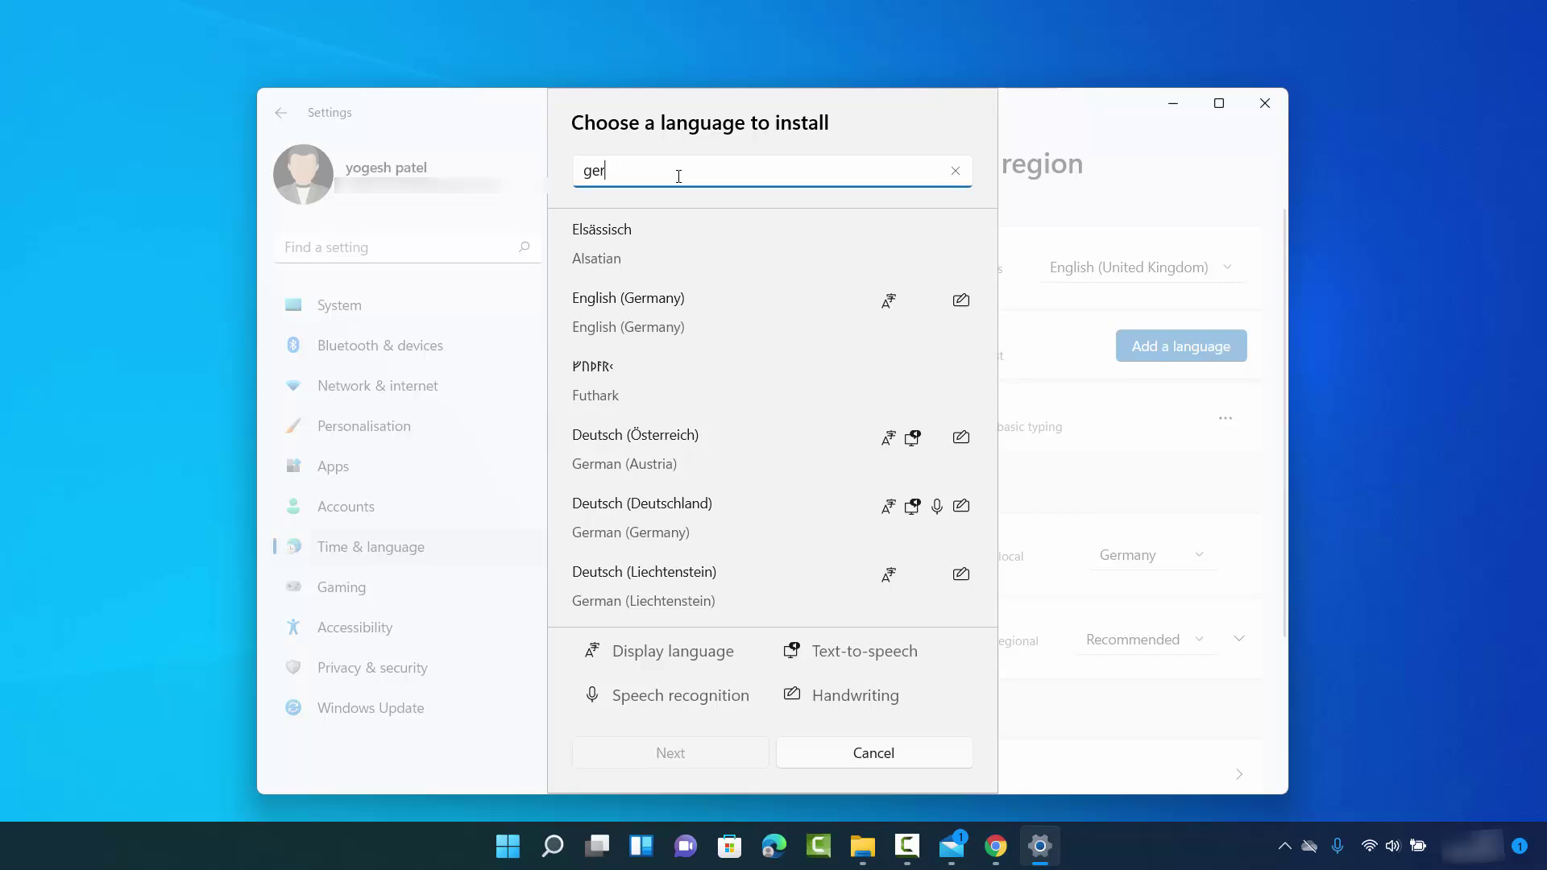
pyautogui.click(605, 526)
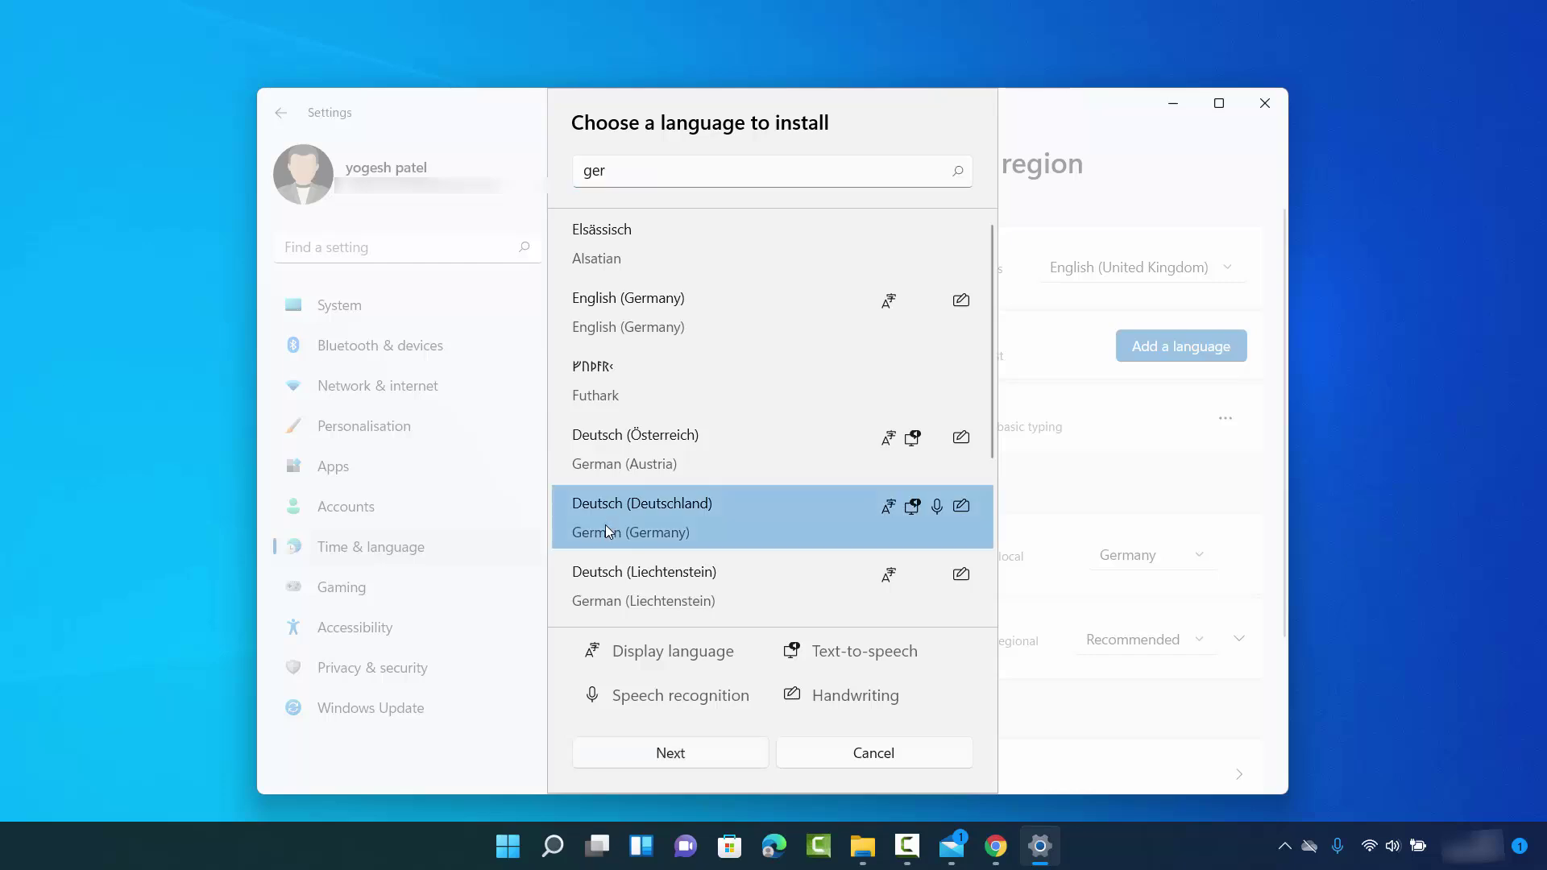
pyautogui.click(734, 761)
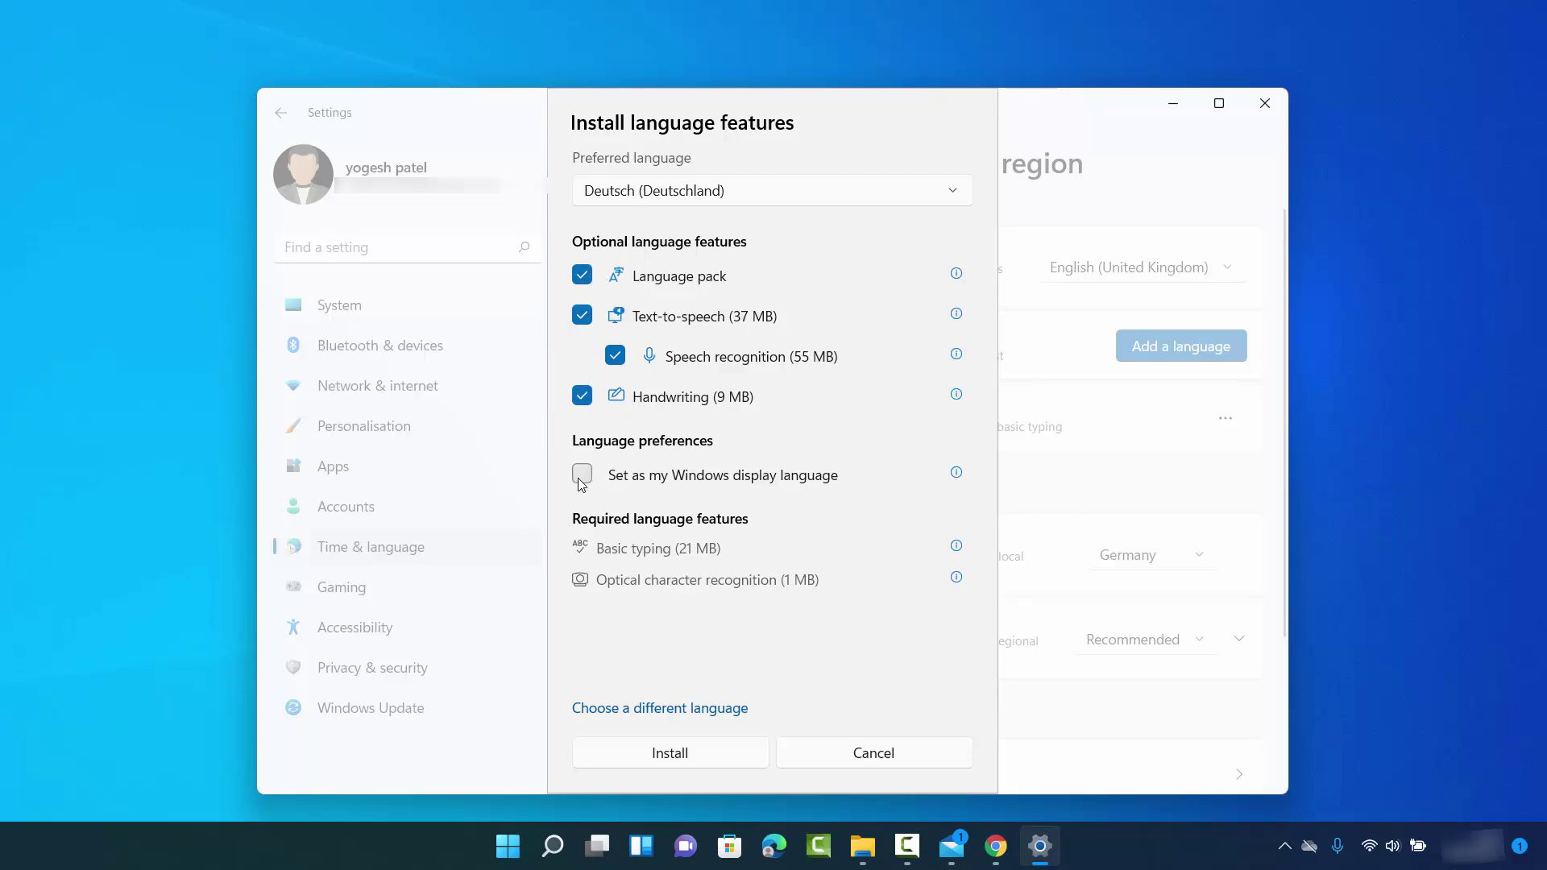
pyautogui.click(697, 761)
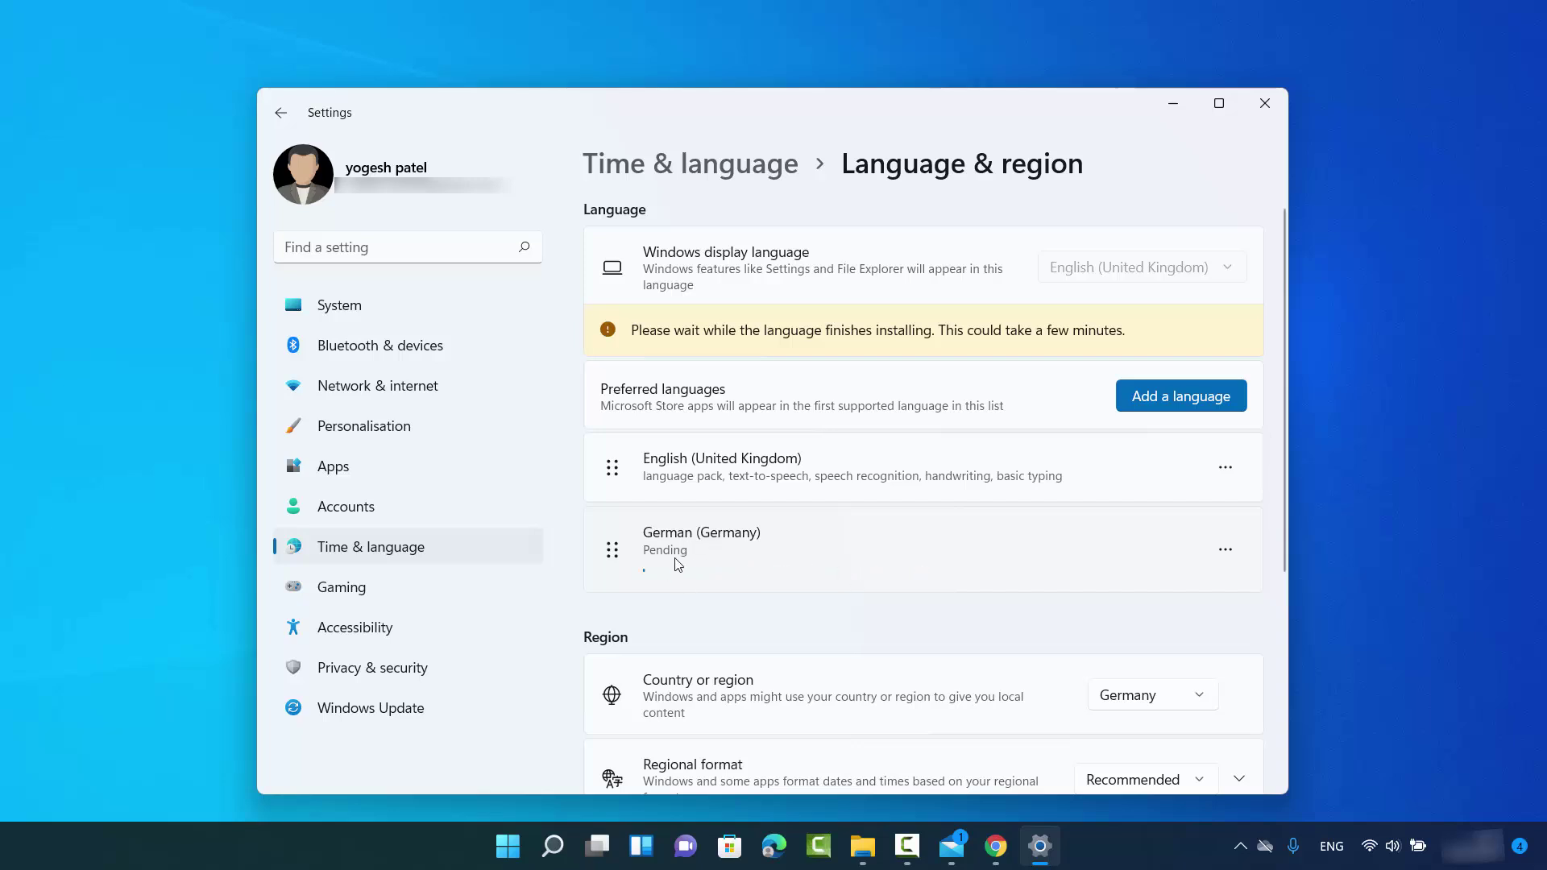
# Switch the keyboard input to DEU German (Germany) from the taskbar language indicator
pyautogui.click(1328, 846)
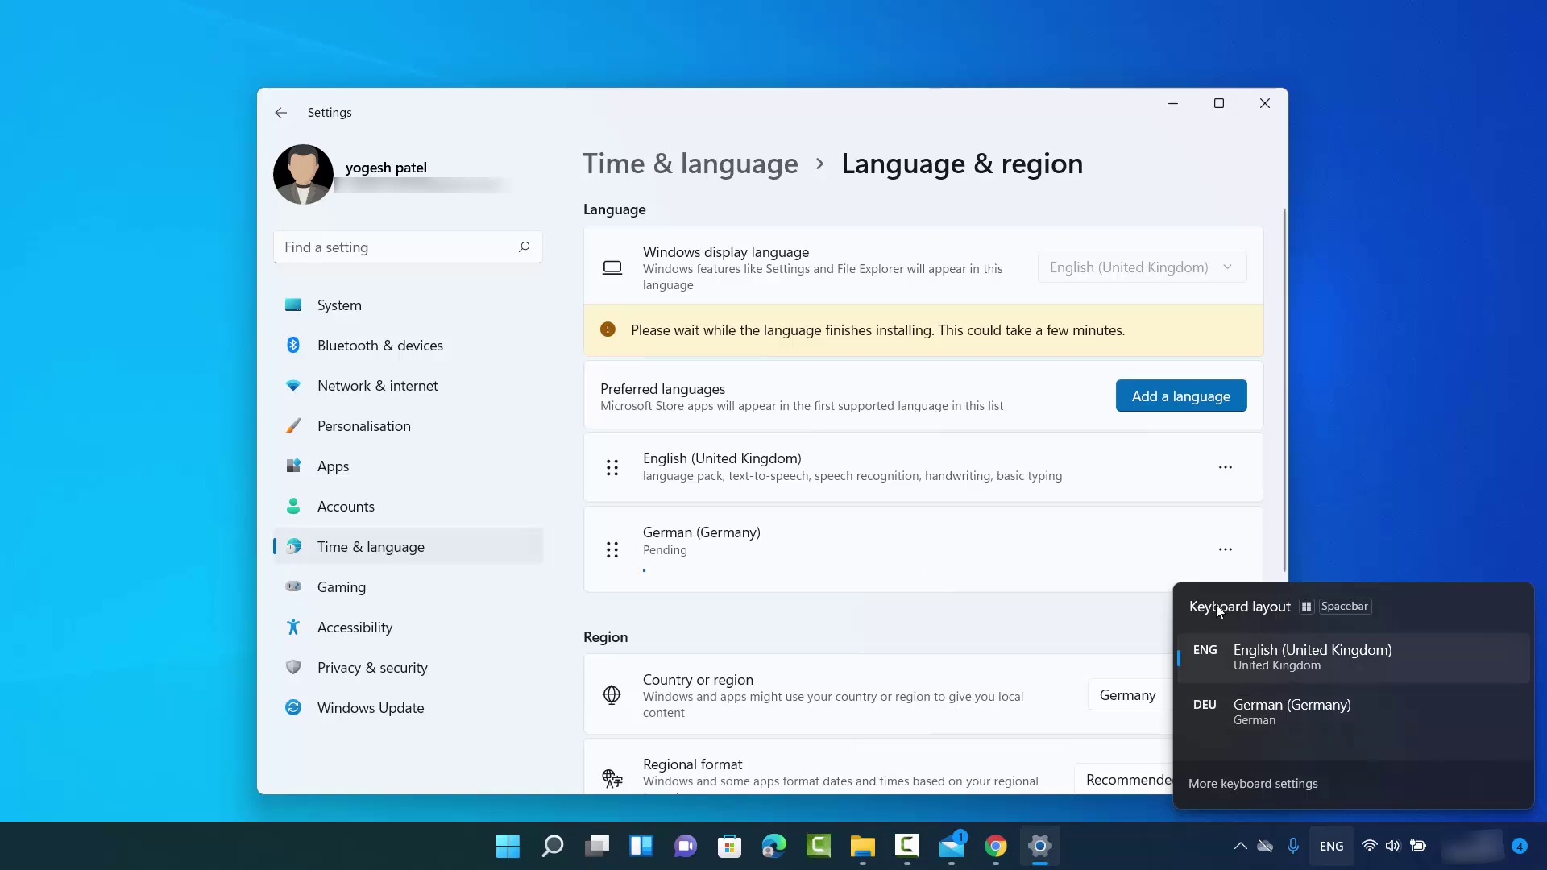
pyautogui.press('Escape')
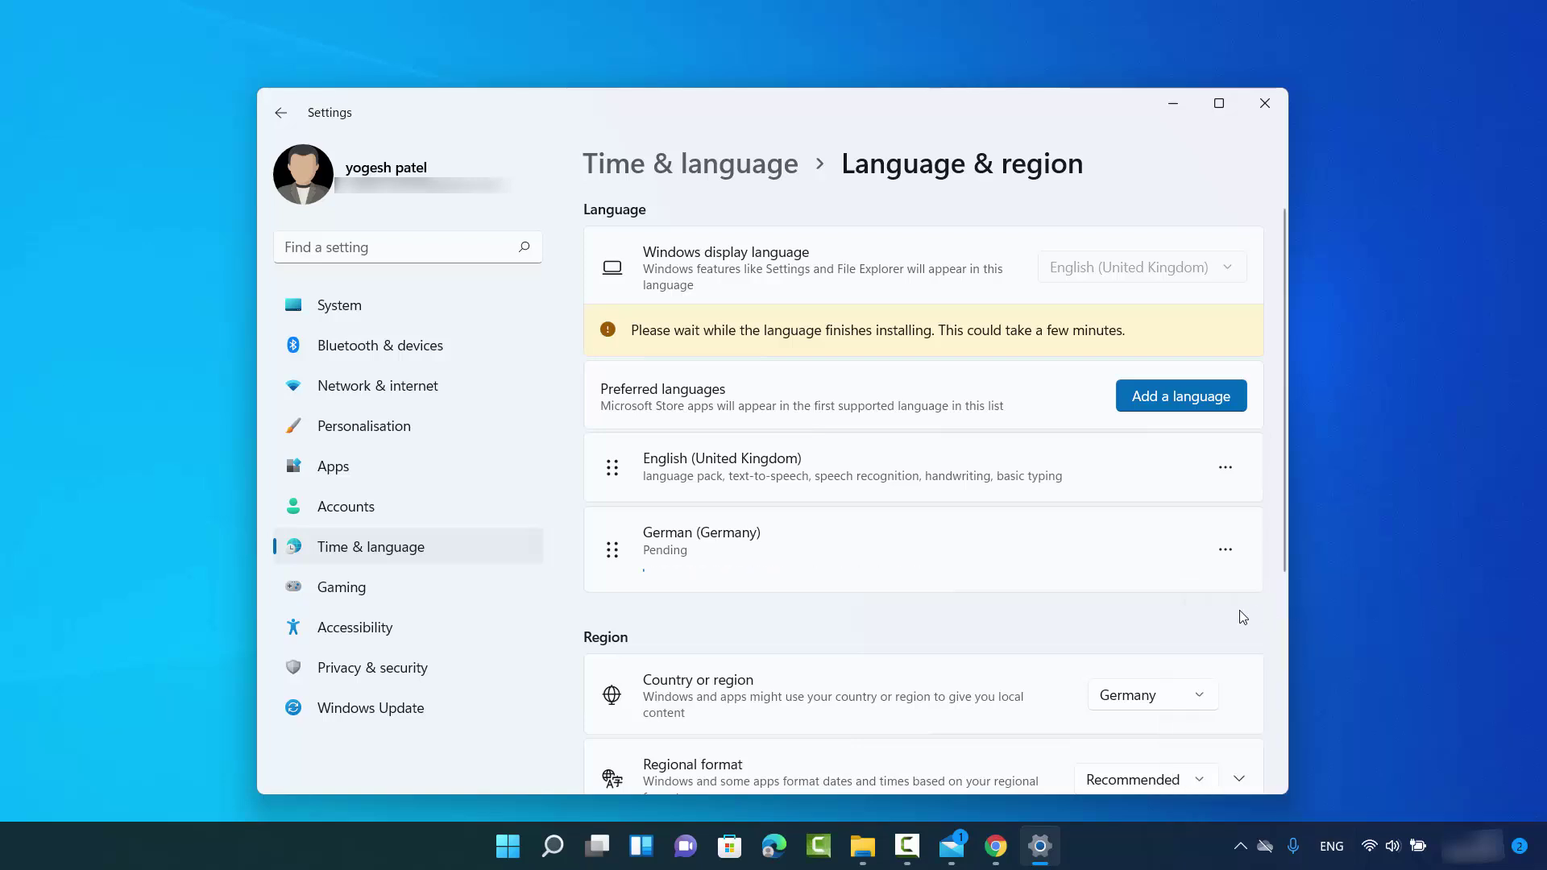
pyautogui.click(1336, 845)
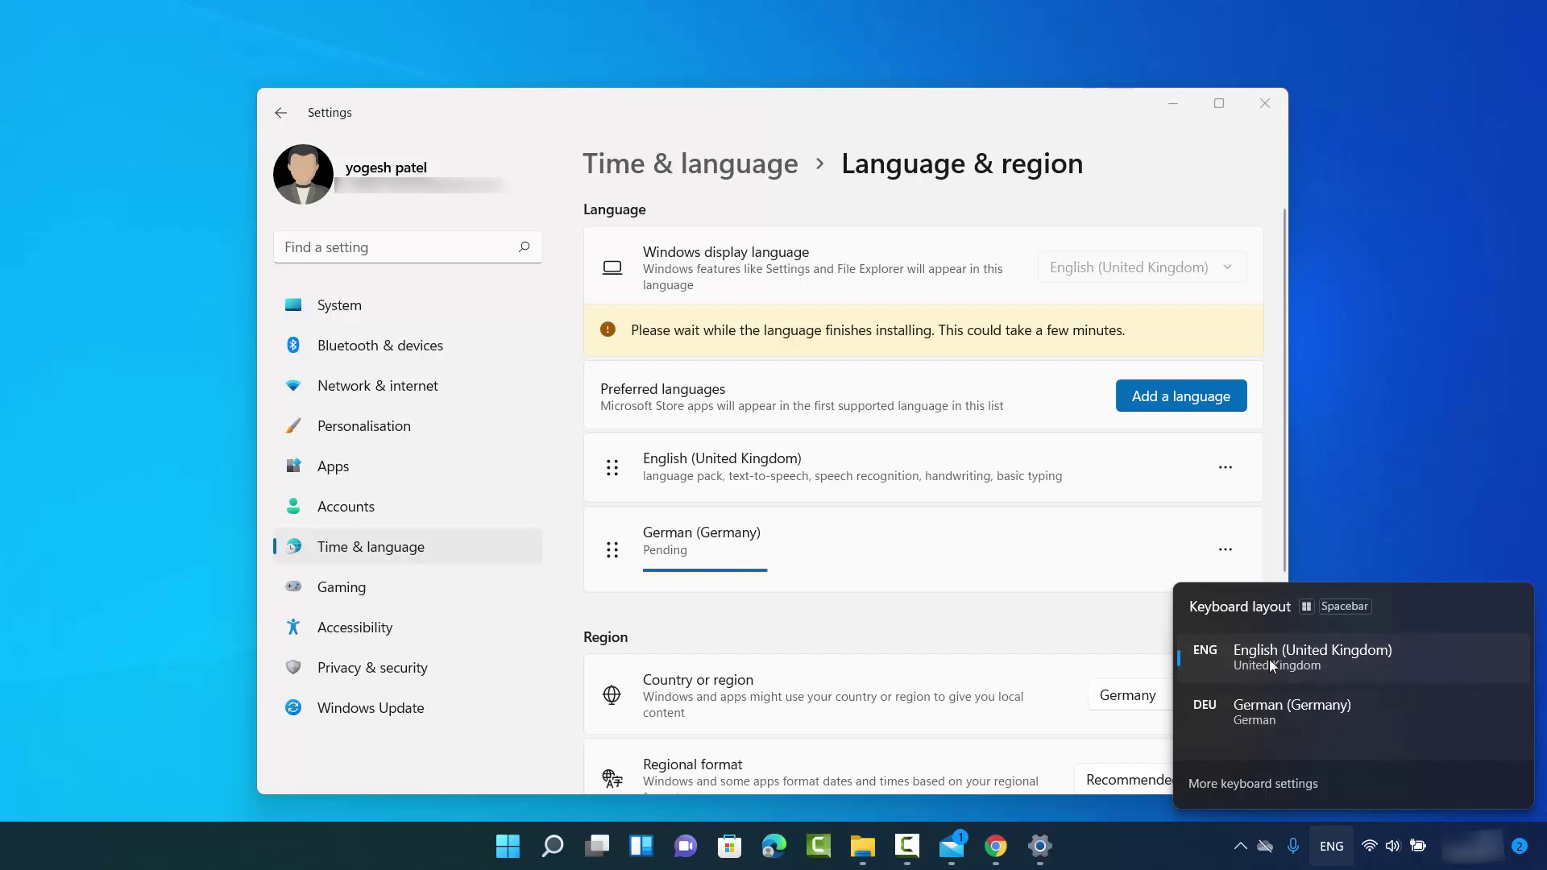
pyautogui.click(1256, 713)
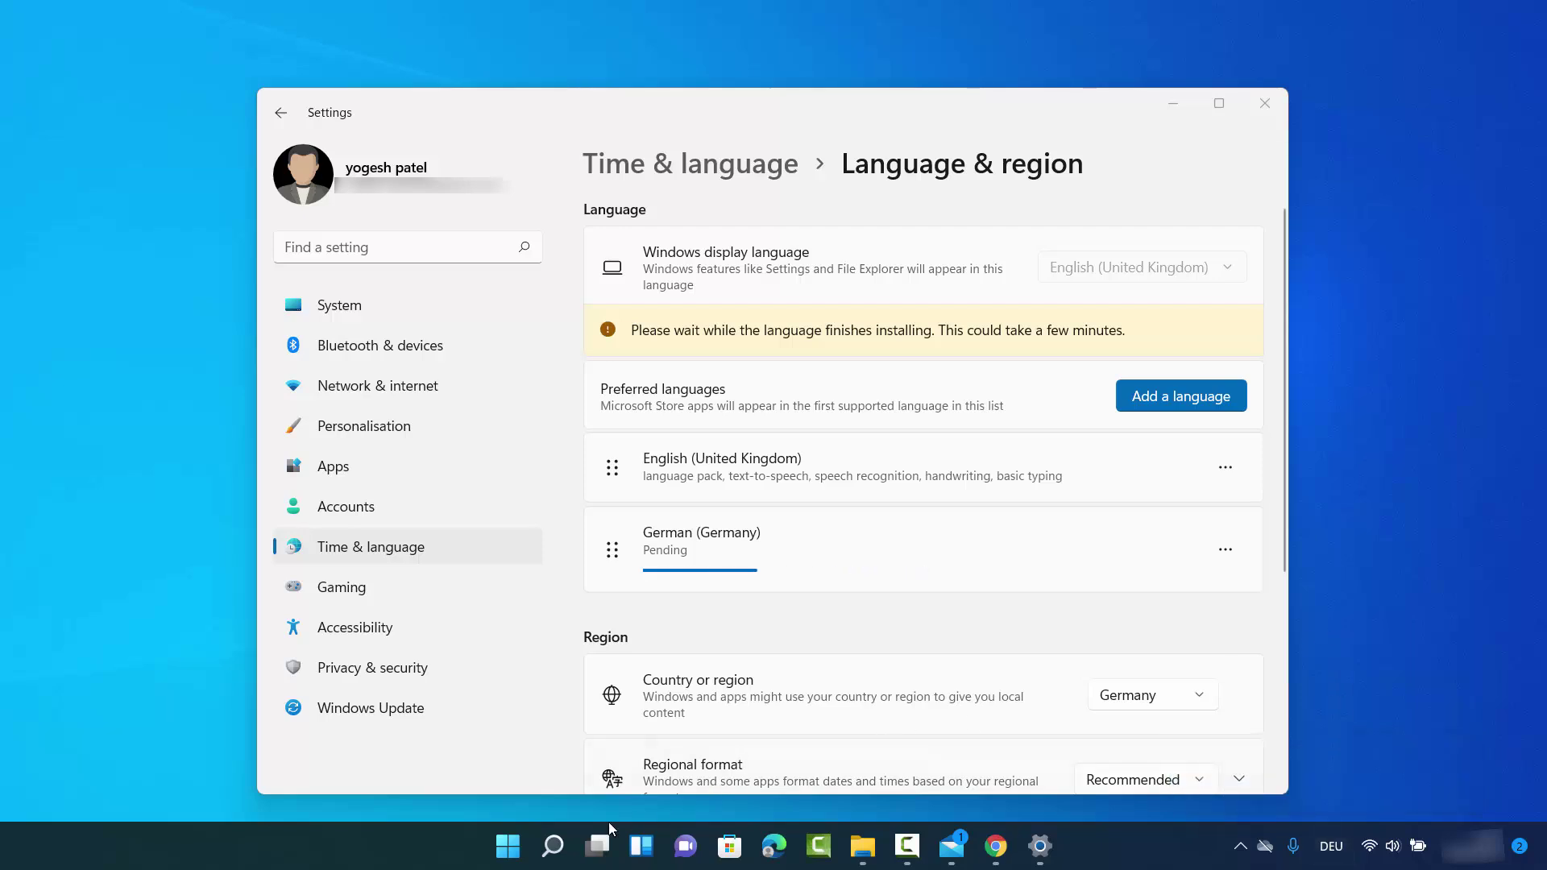
# Launch On-Screen Keyboard by searching 'key' and move it below the Settings header
pyautogui.click(553, 845)
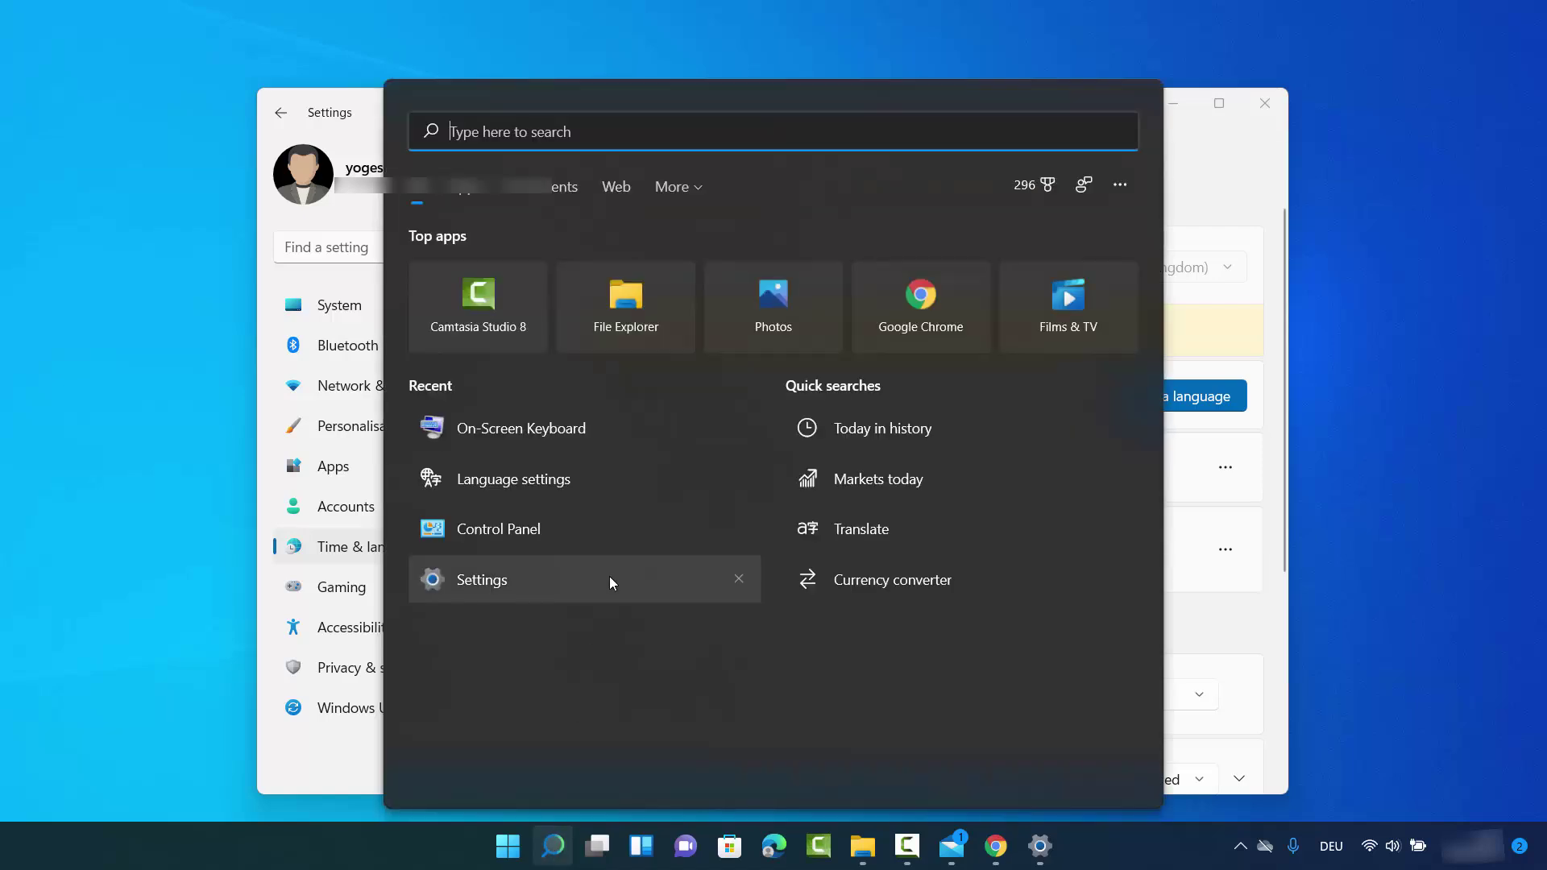
pyautogui.write('ke')
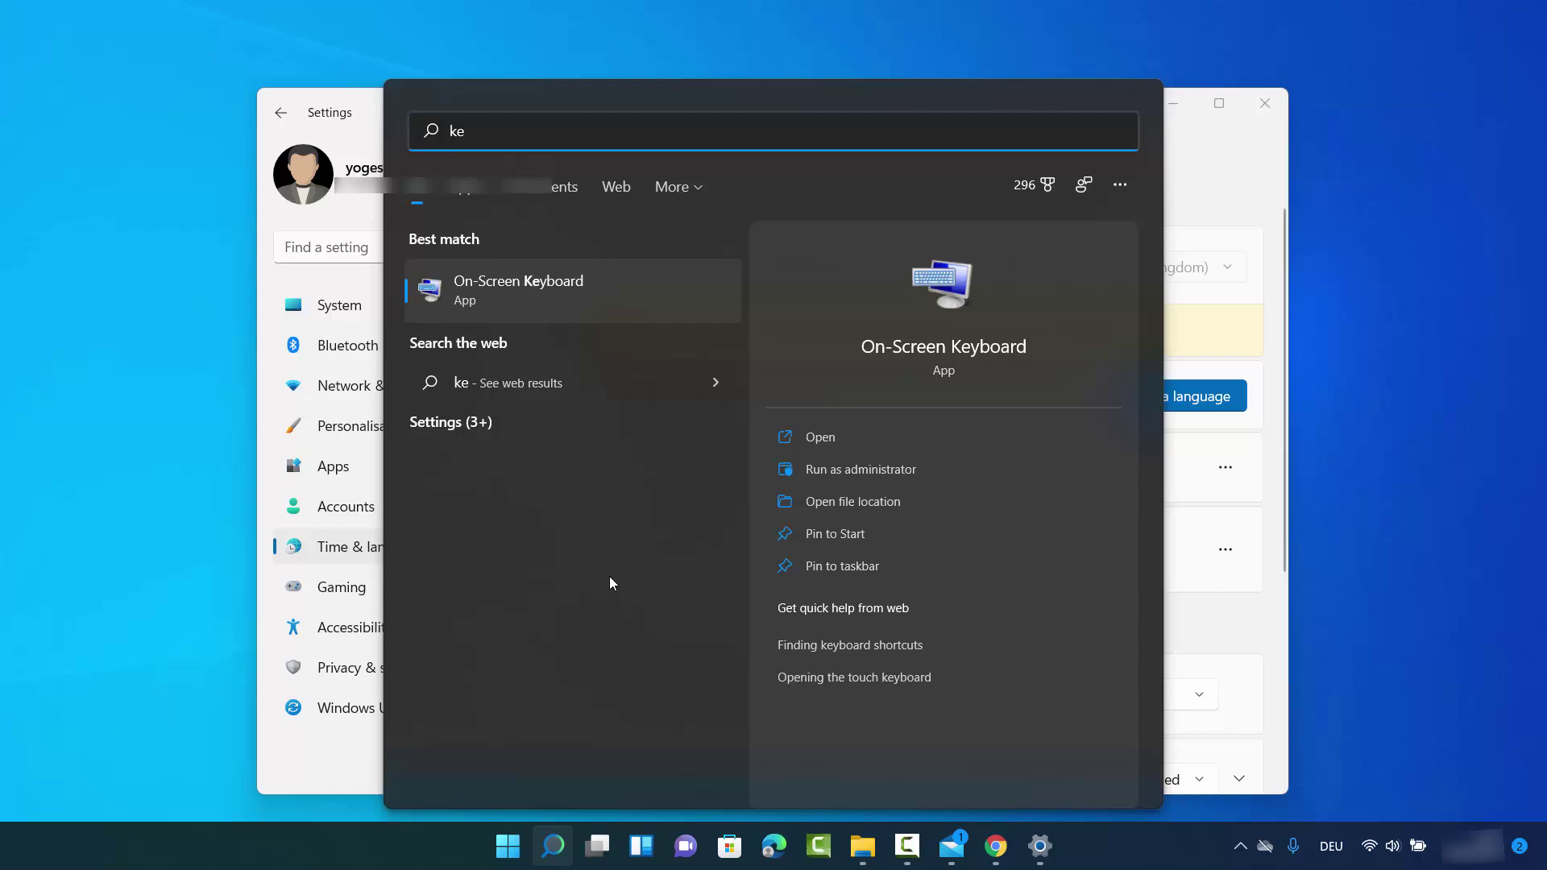
pyautogui.write('y')
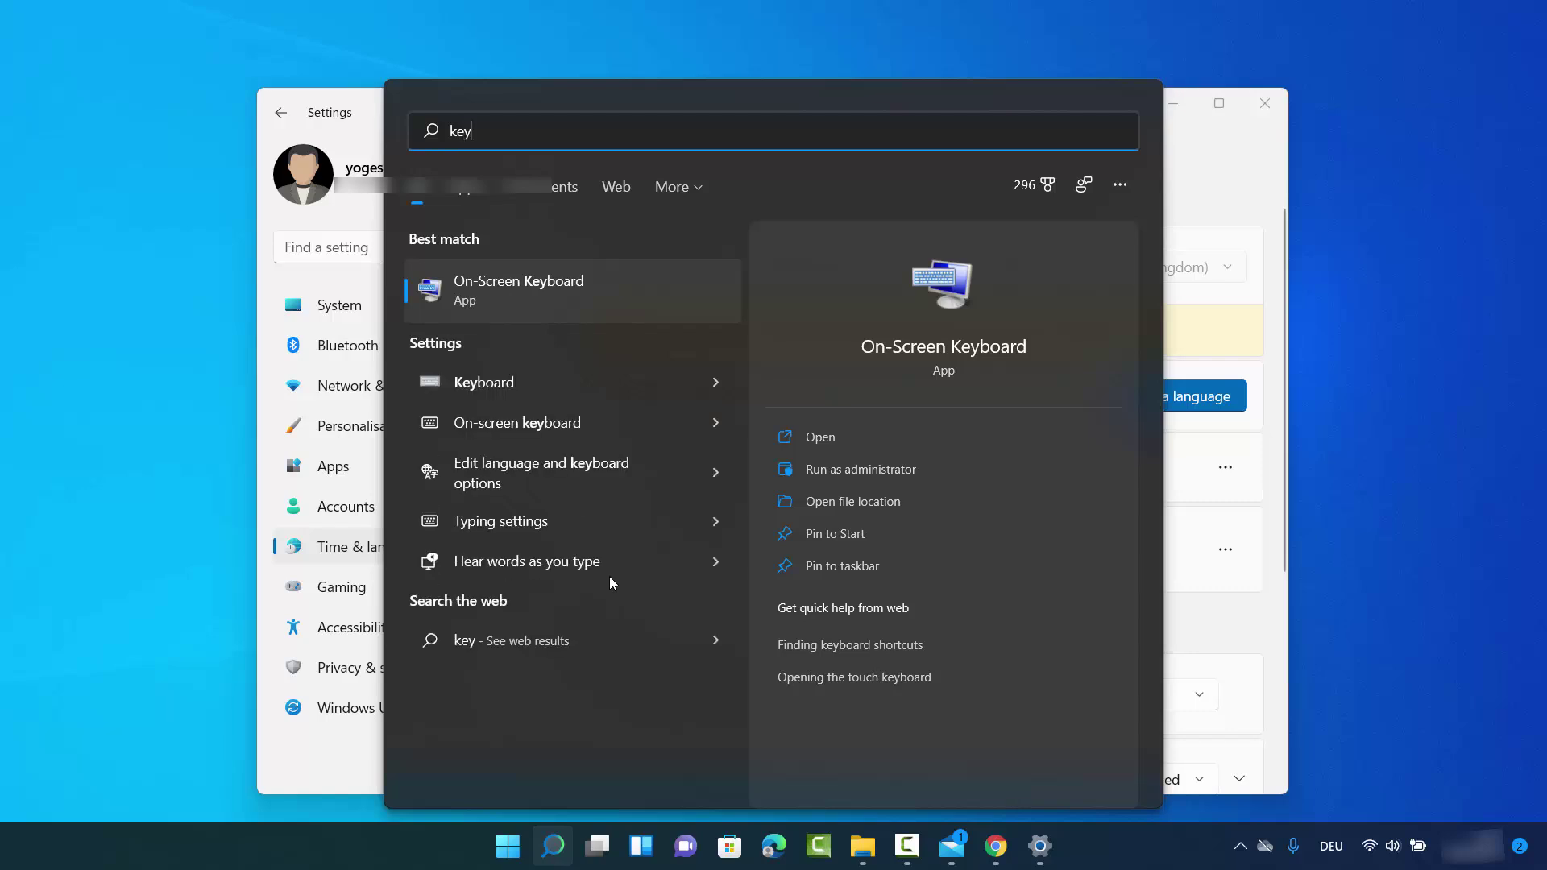
pyautogui.click(485, 287)
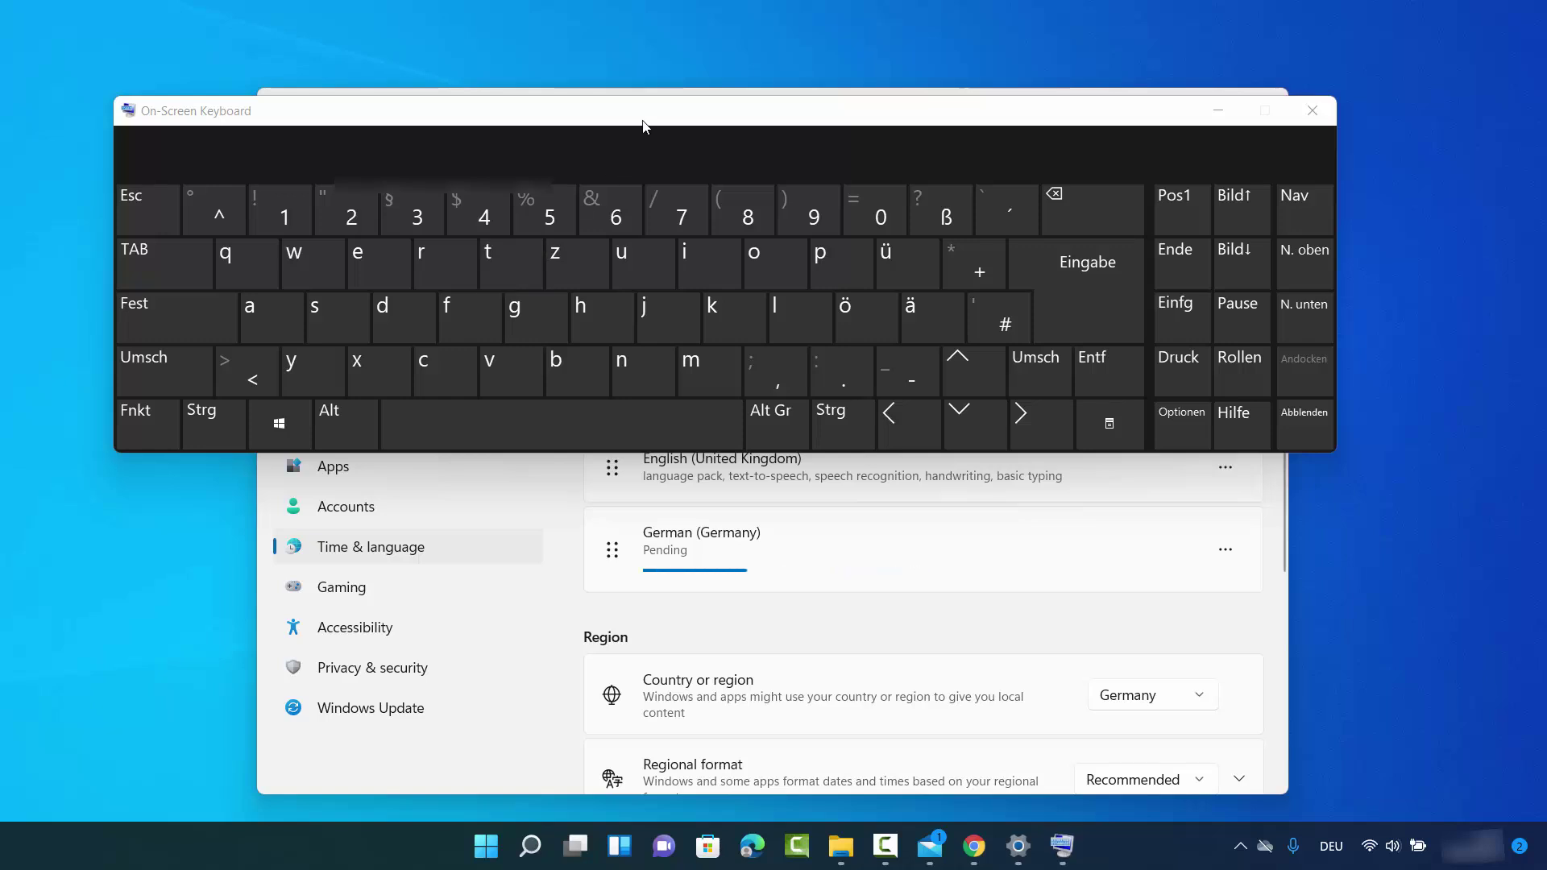
pyautogui.moveTo(646, 121); pyautogui.dragTo(686, 255)
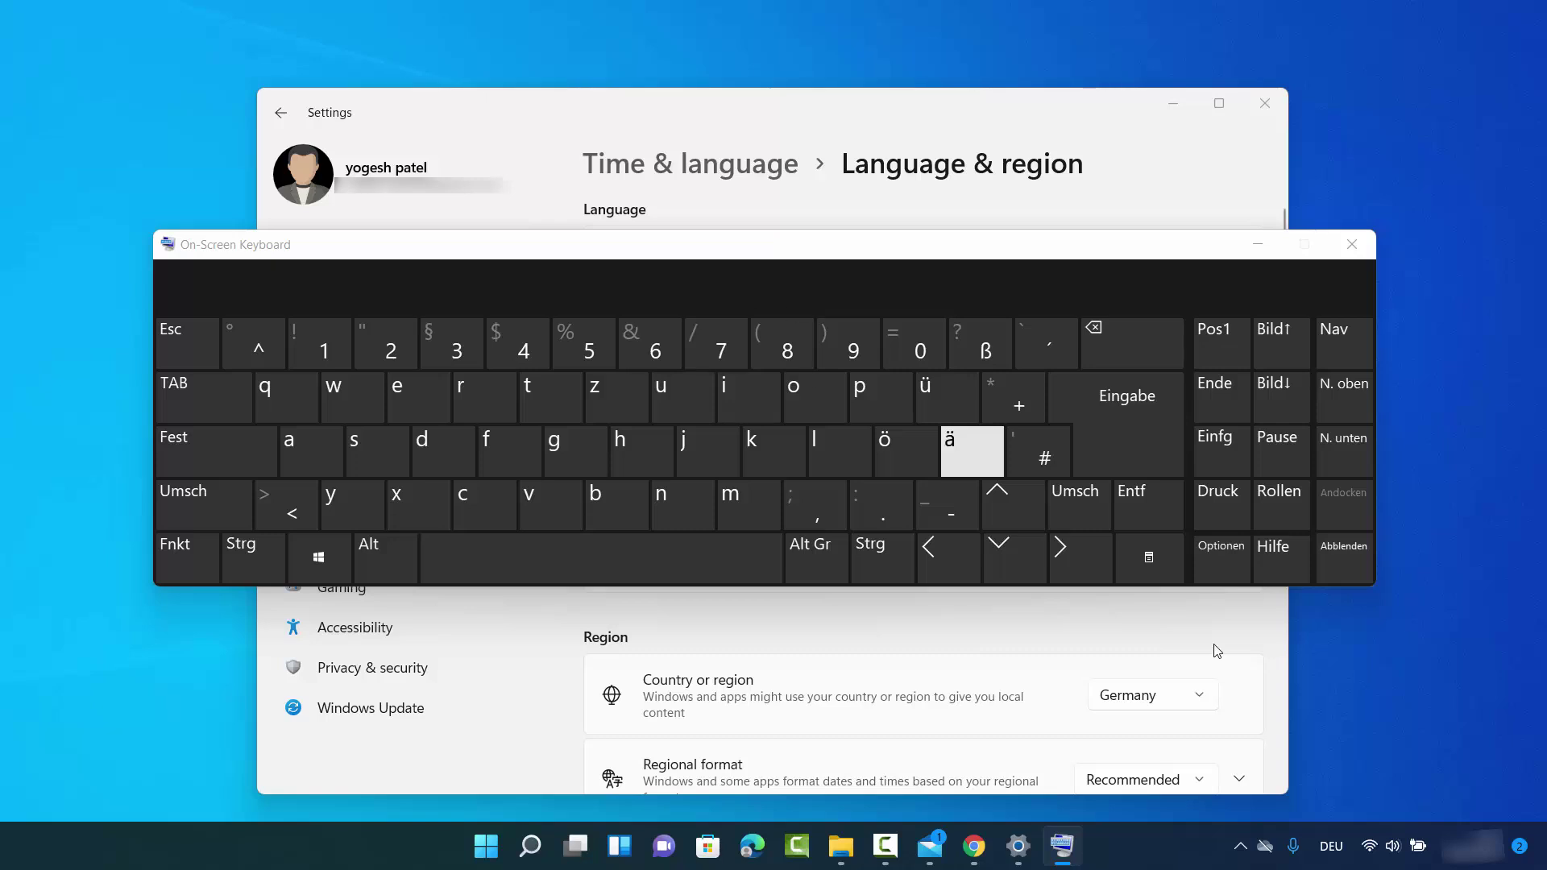
# Toggle the input between English (United Kingdom) and German (Germany), ending on English, to compare layouts
pyautogui.click(1331, 846)
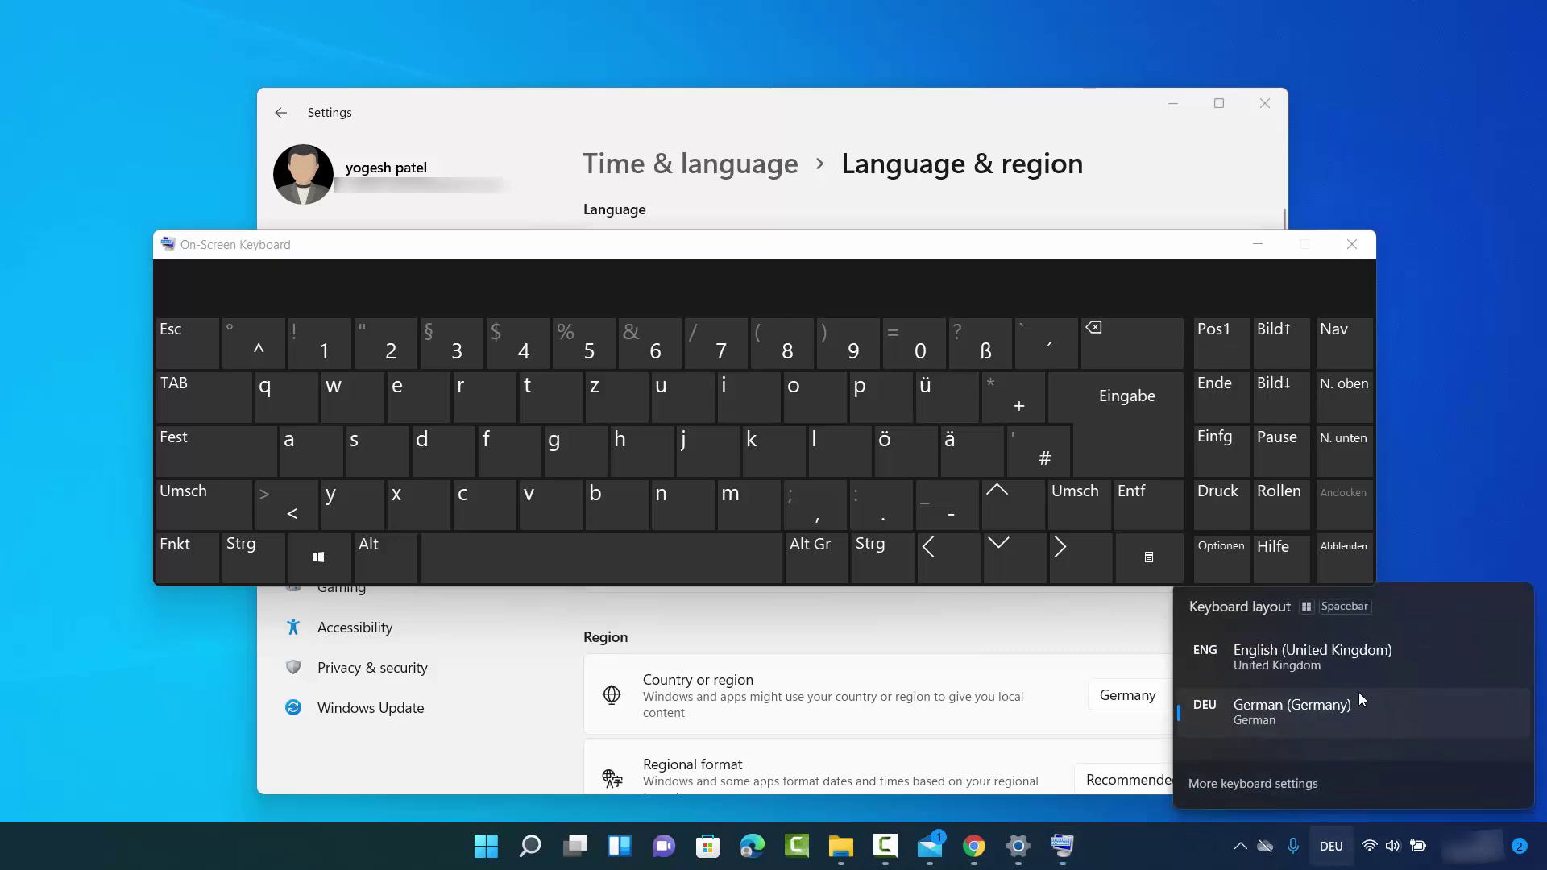
pyautogui.click(1277, 657)
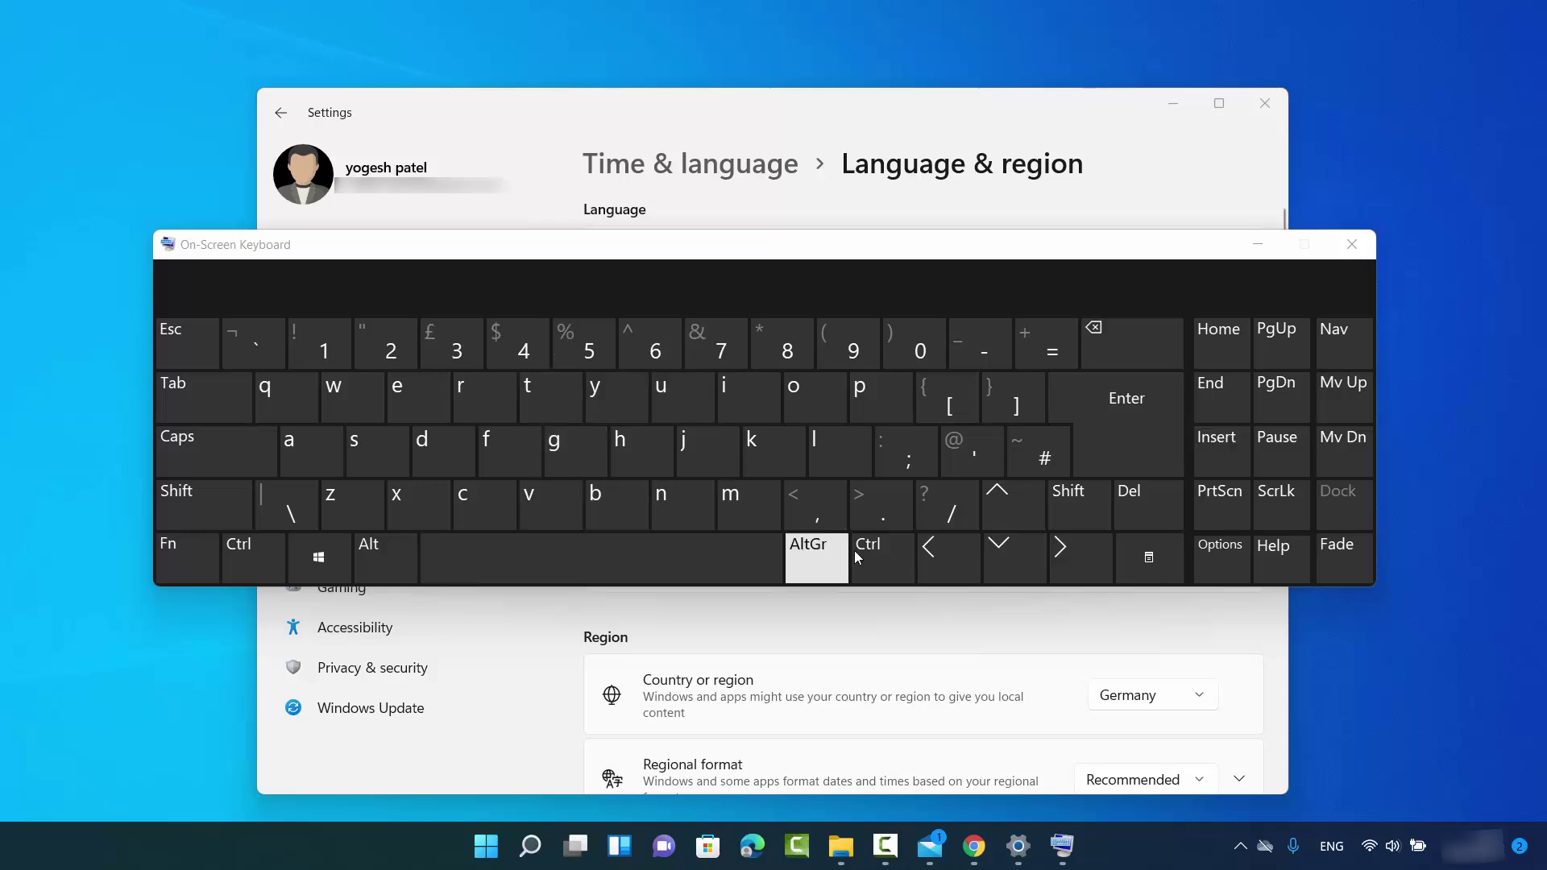
pyautogui.click(1331, 846)
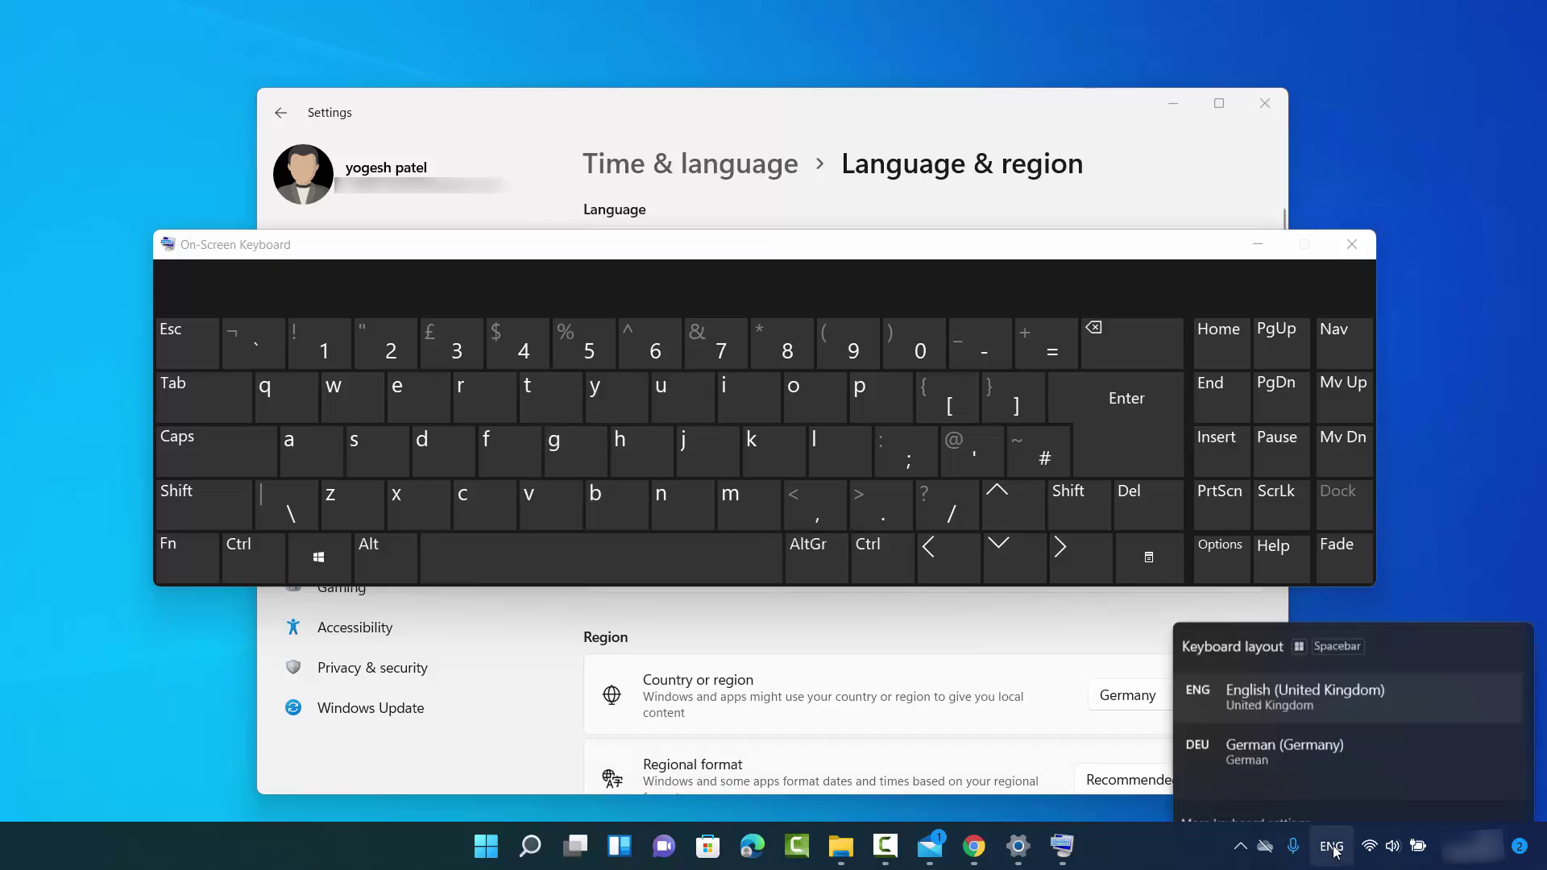
pyautogui.click(1318, 719)
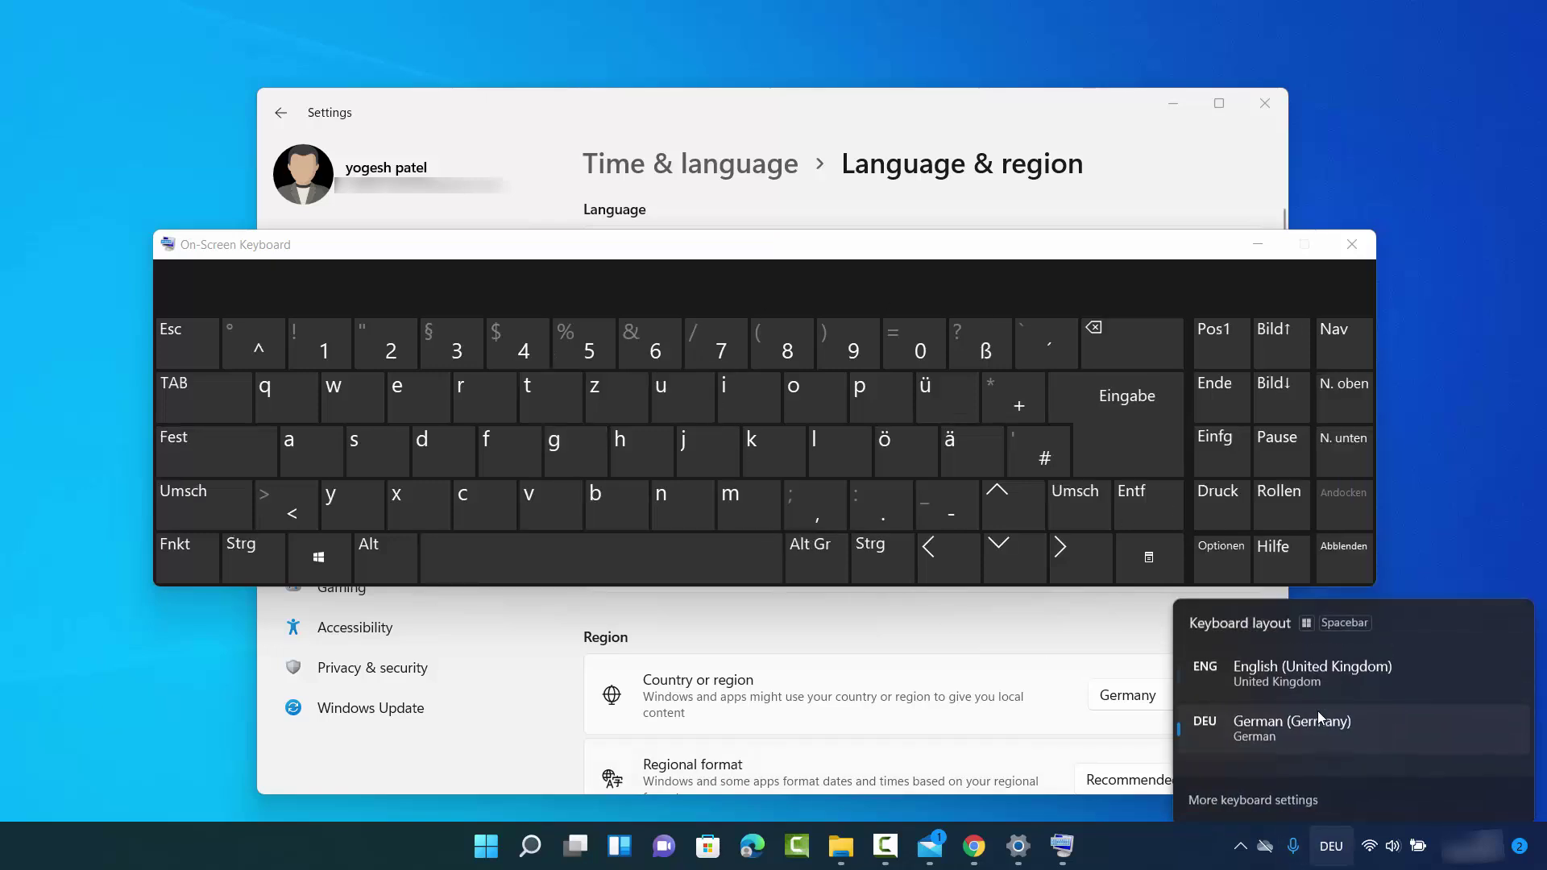
pyautogui.click(1331, 846)
pyautogui.click(1327, 660)
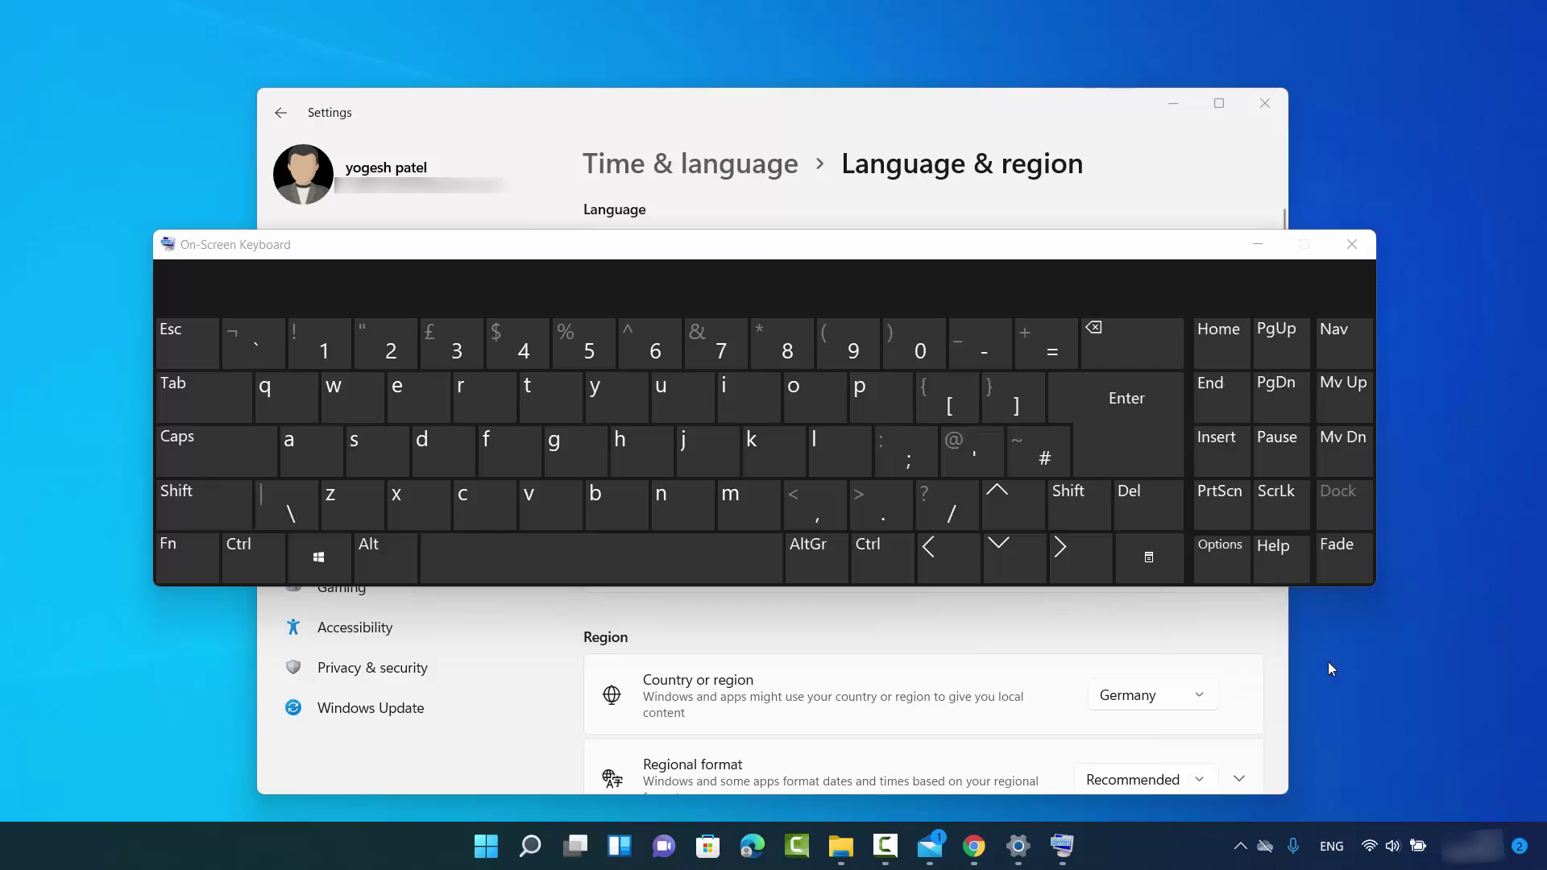
pyautogui.click(1331, 846)
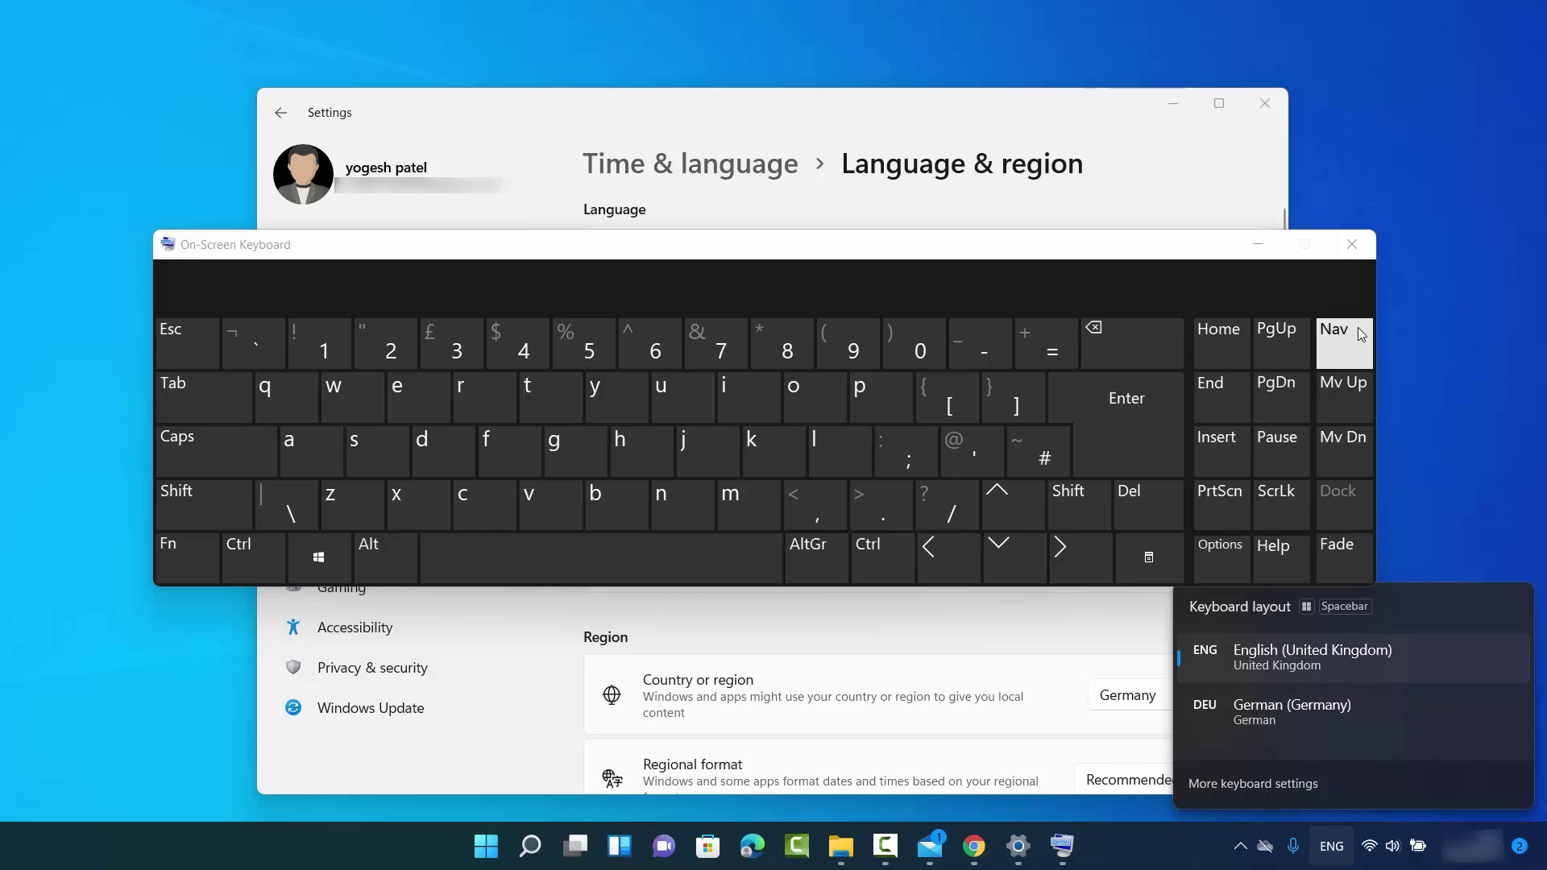
pyautogui.click(1360, 246)
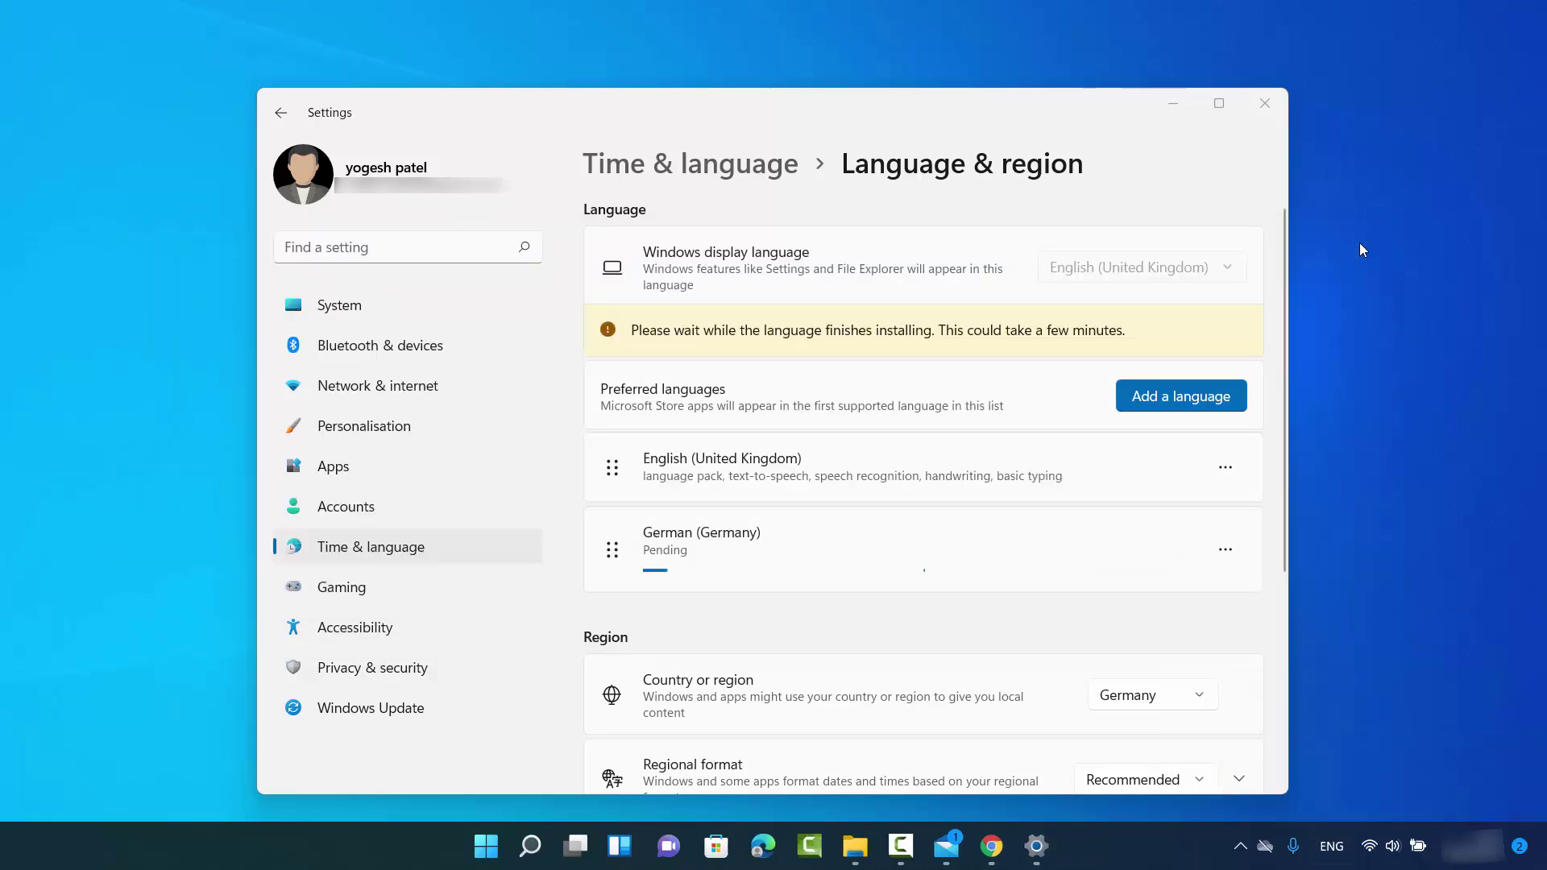